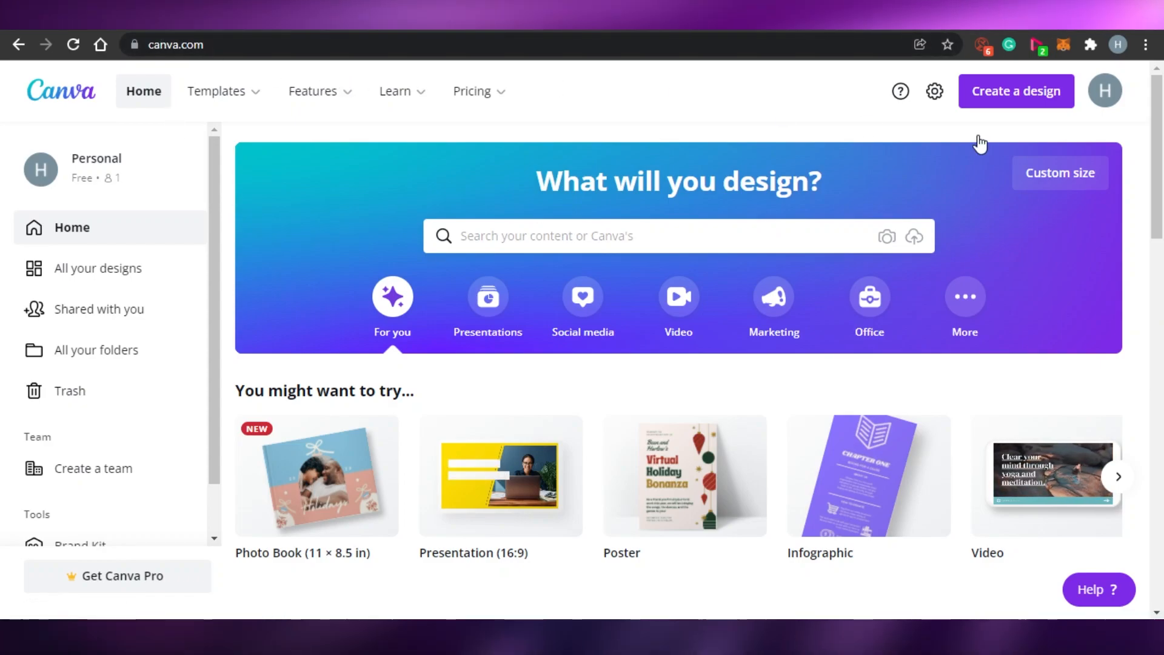
Review Canva's home page with its recent designs and Teespring's home page with its featured collections and trending products
mouse_move(1157, 104)
left_mouse_down()
mouse_move(1163, 285)
mouse_move(1163, 104)
left_mouse_up()
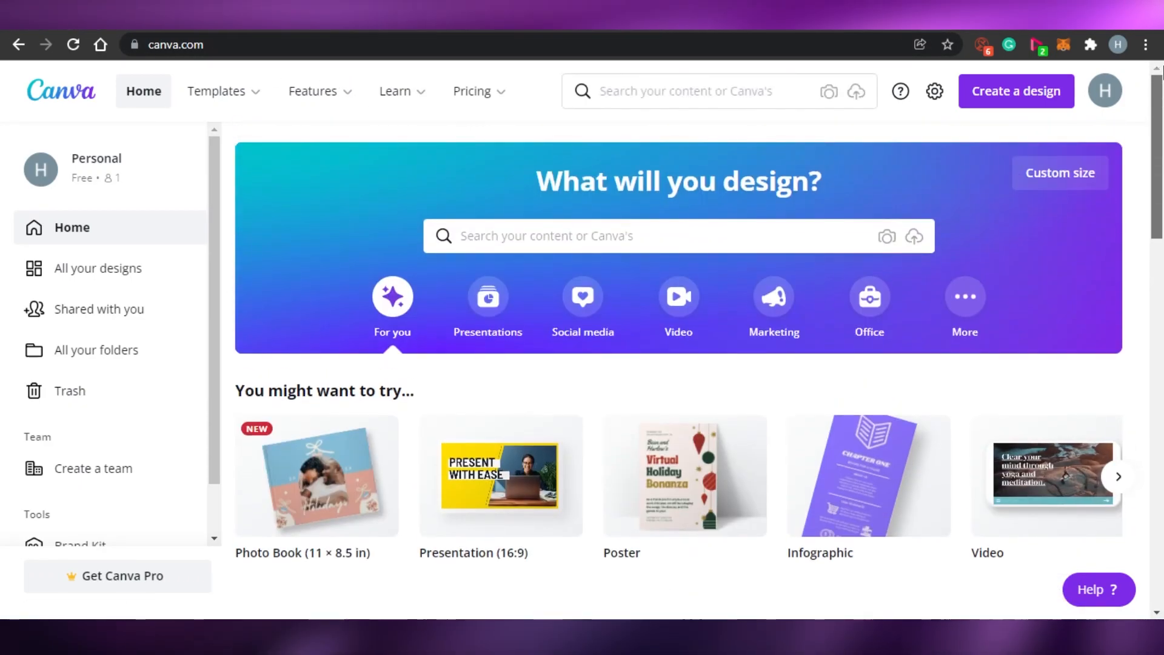
mouse_move(320, 91)
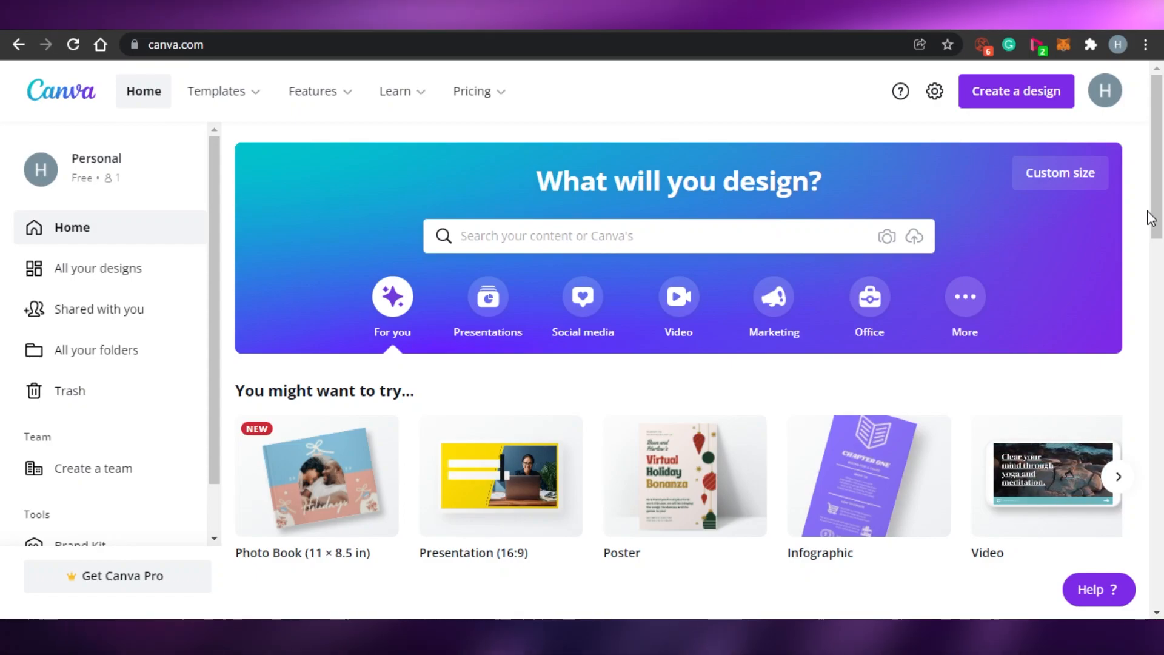
left_click_drag(1152, 218, 1162, 368)
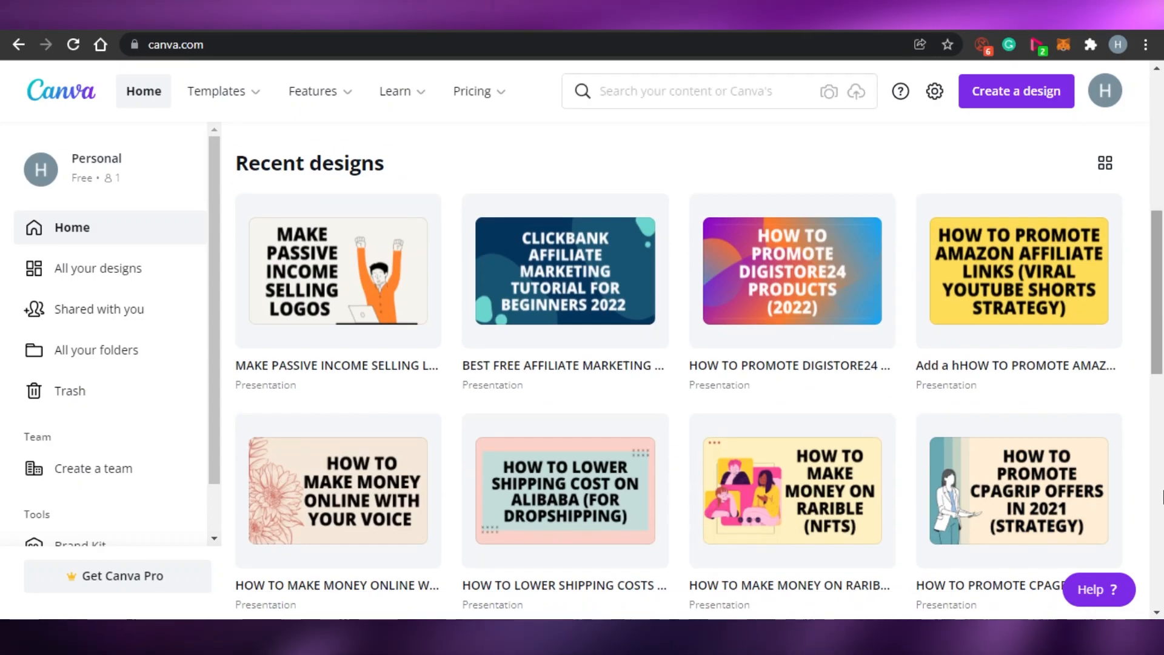
left_click_drag(1160, 250, 1161, 65)
left_click(1162, 438)
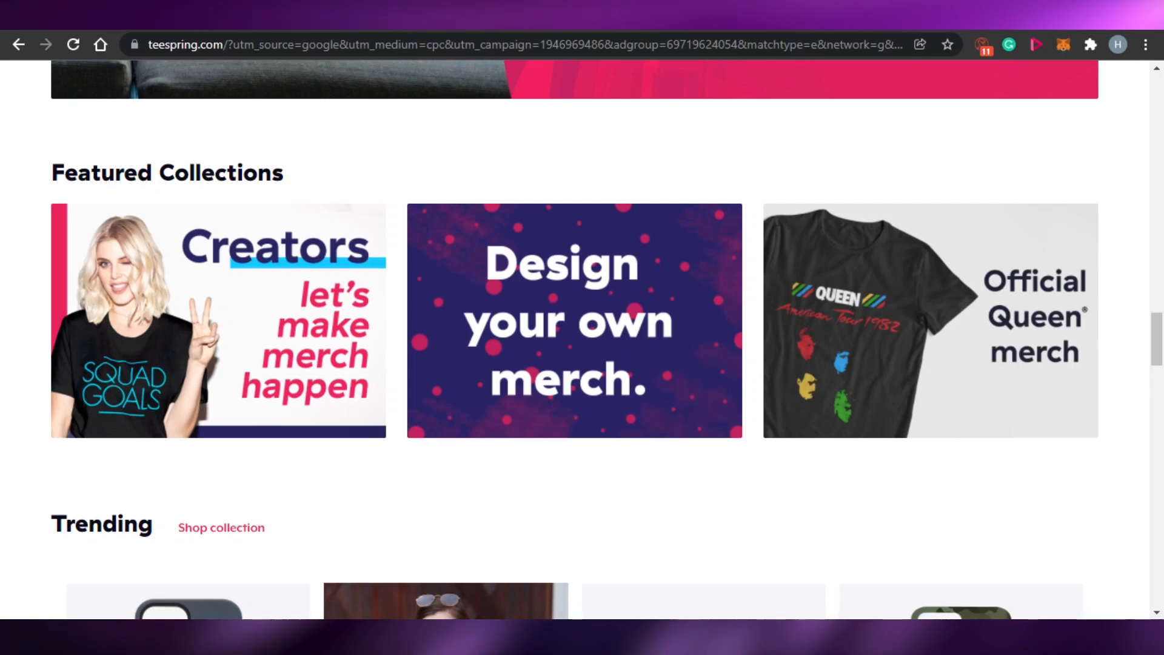
left_click_drag(1161, 354, 1162, 82)
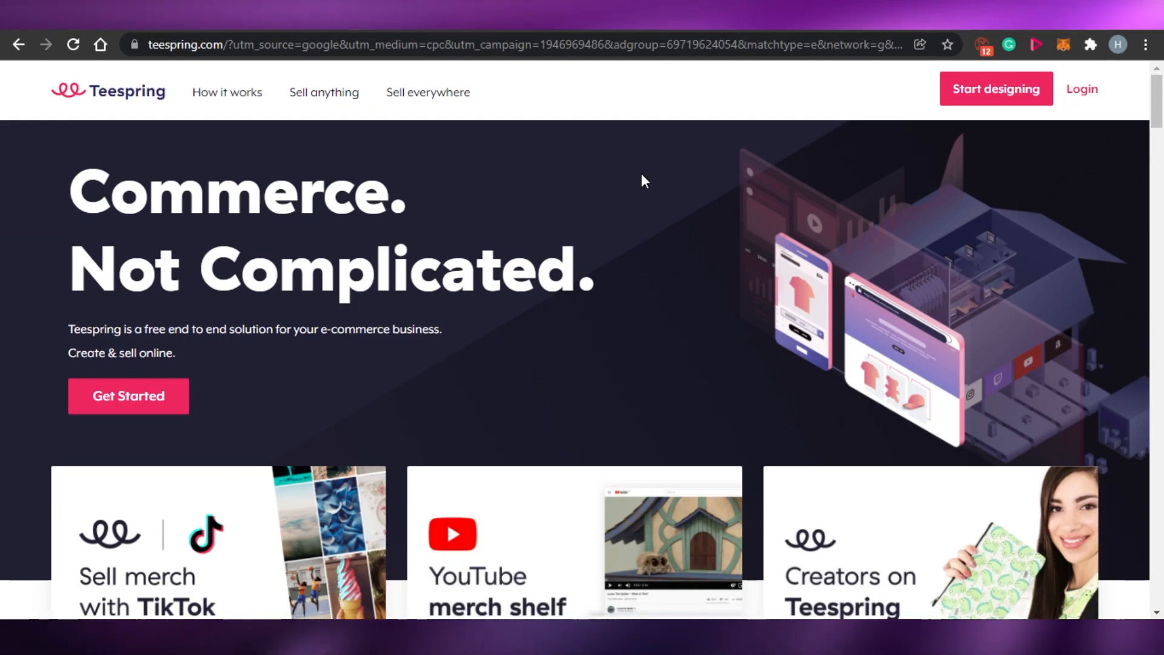
left_click_drag(1158, 112, 1162, 370)
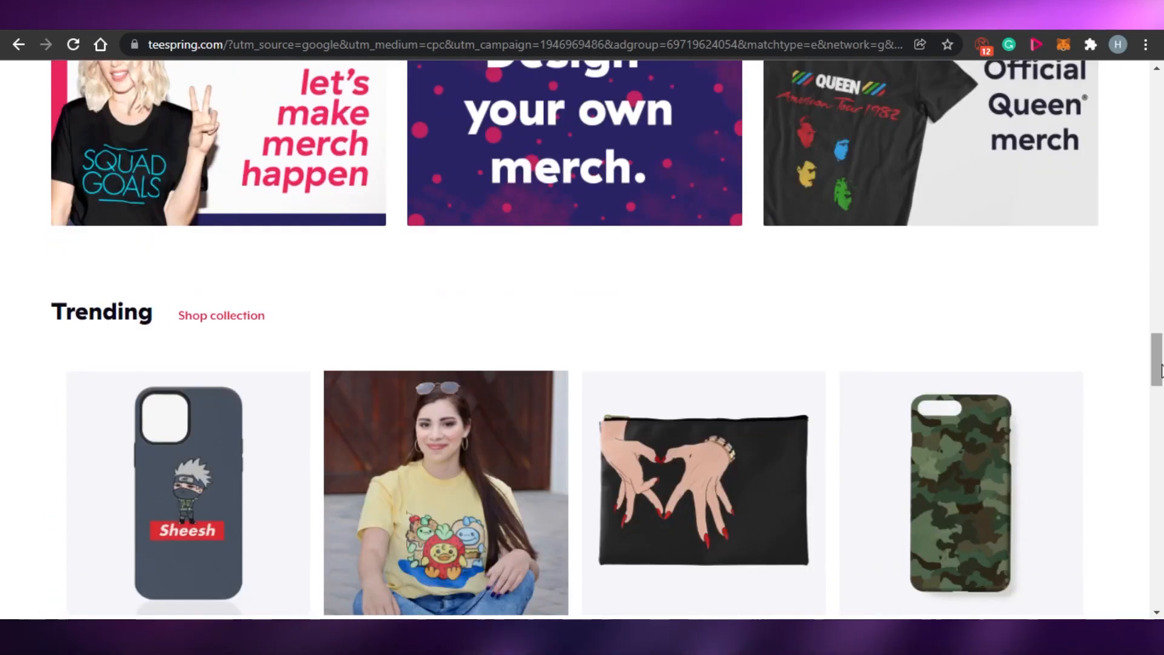
left_click_drag(1162, 371, 1162, 542)
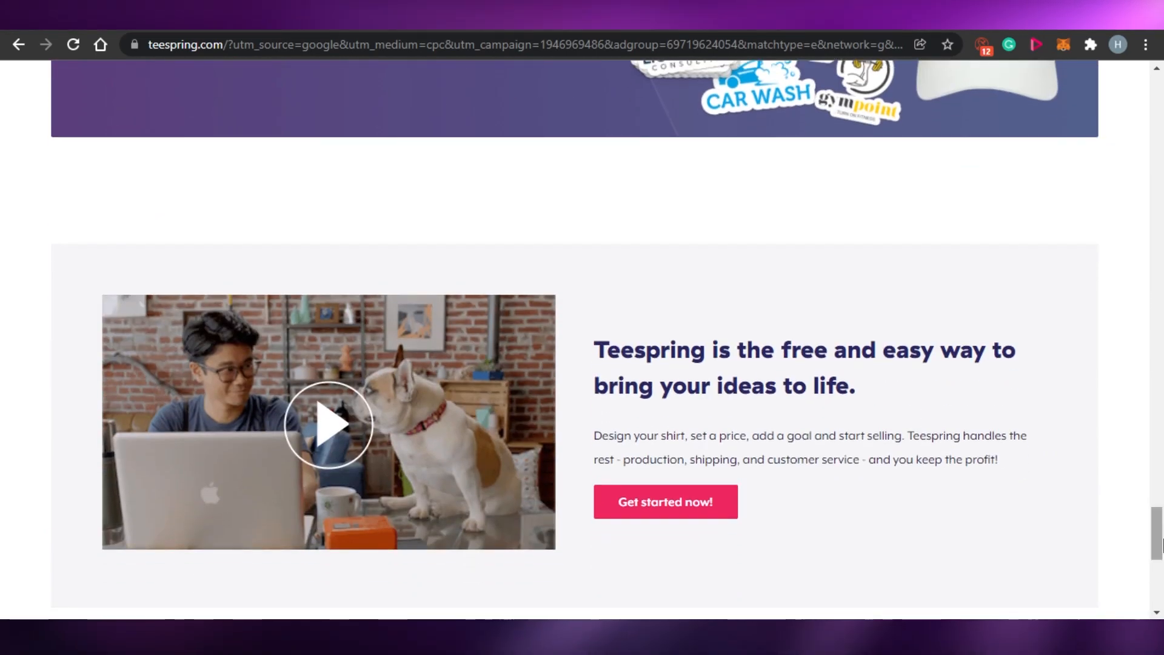
left_click_drag(1160, 559, 1162, 115)
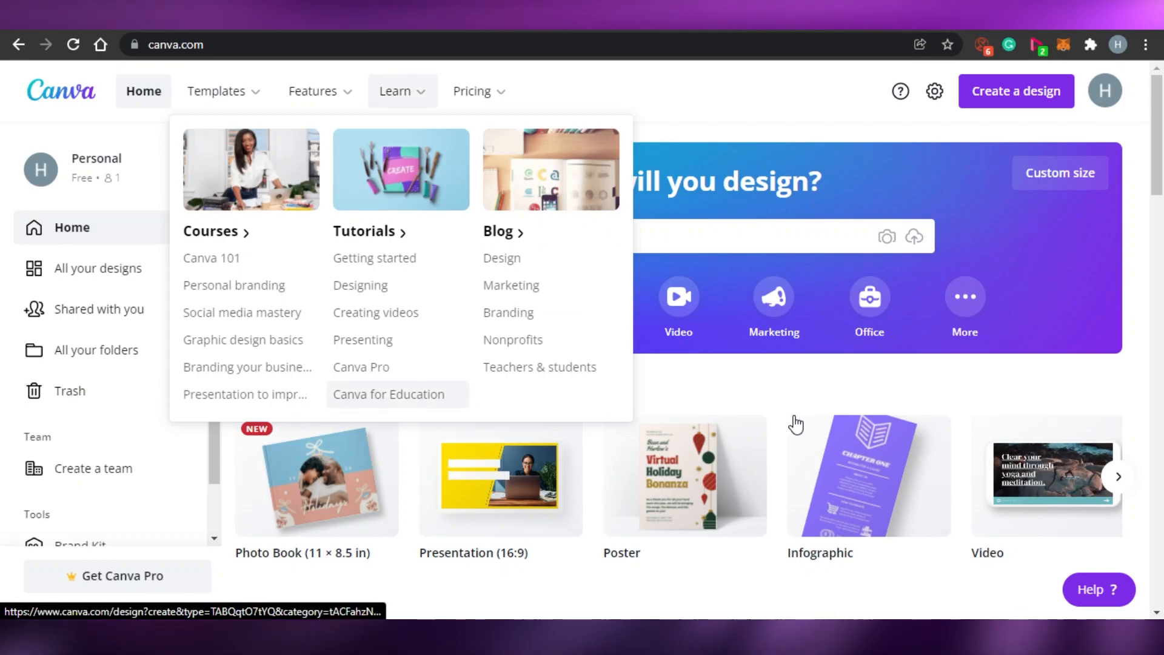
Browse the suggested design types on Canva's home page
scroll(1152, 243, "down", 4)
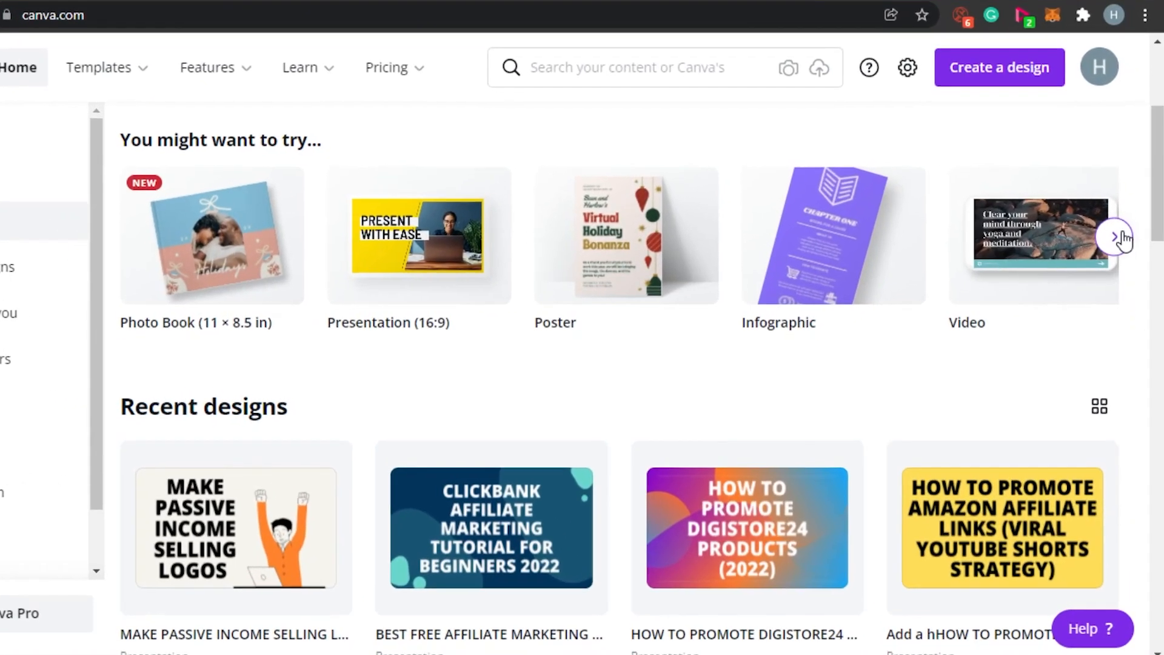
left_click(1119, 240)
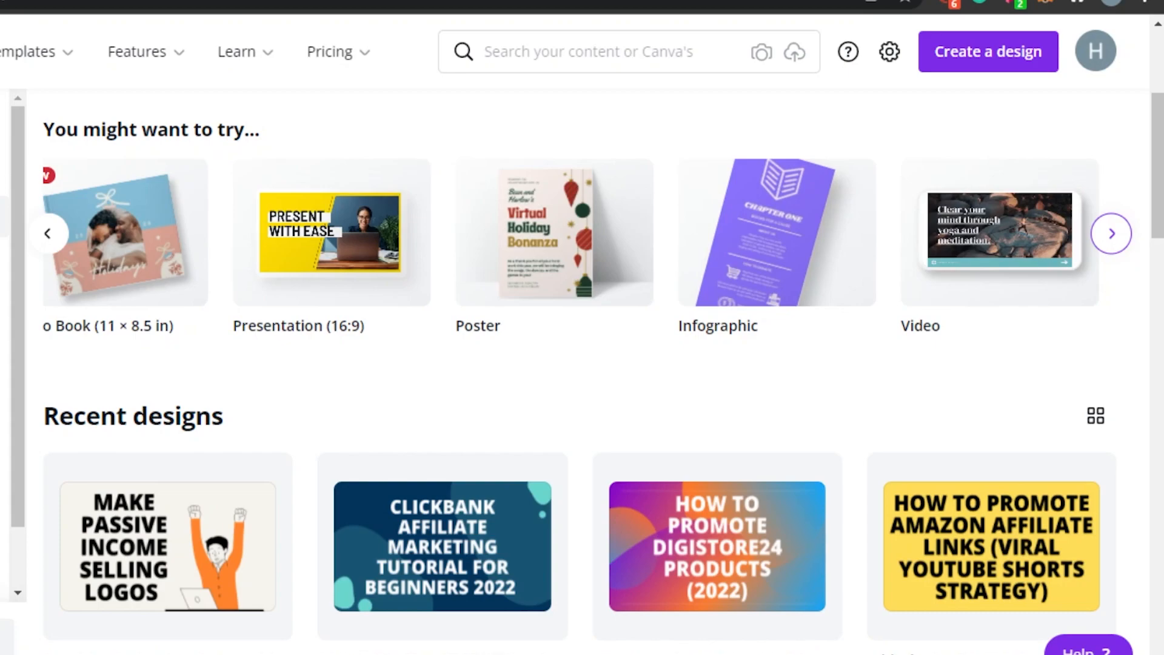
scroll(580, 239, "right", 1)
left_click(1112, 239)
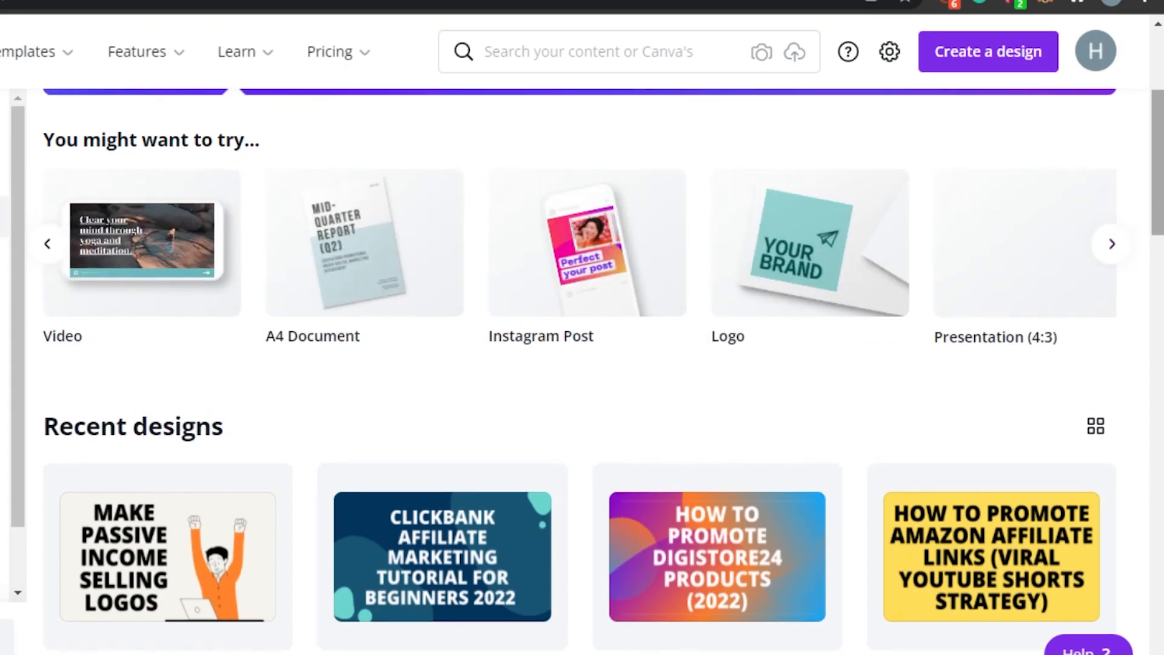
scroll(580, 364, "up", 1)
scroll(580, 363, "up", 3)
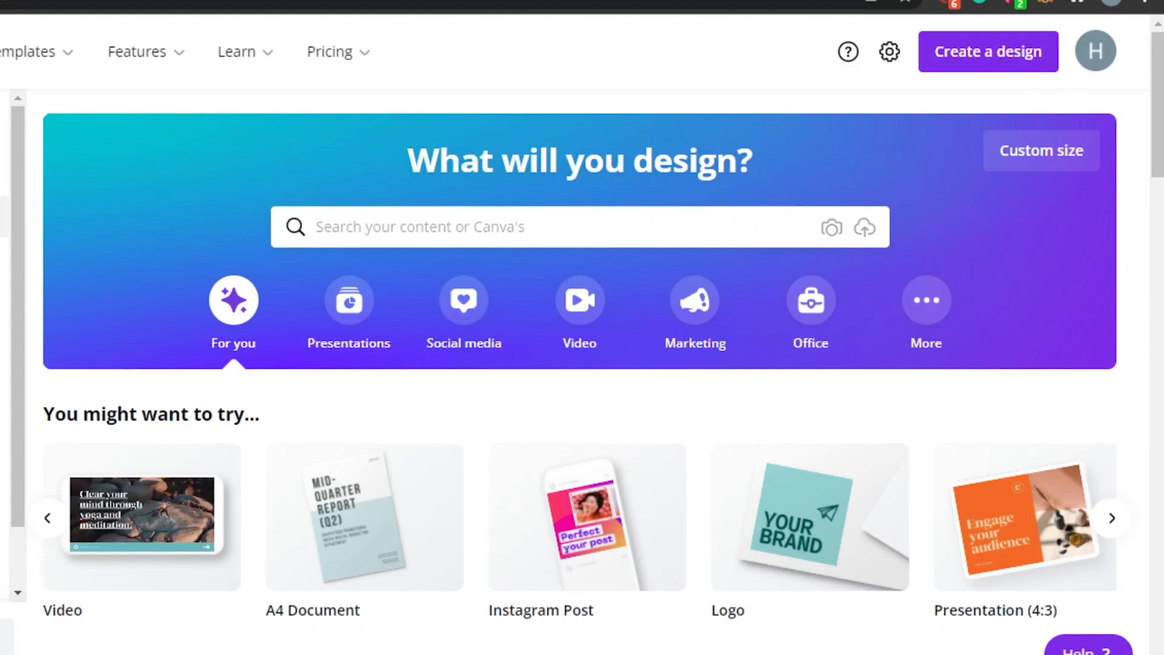
Create a new custom-size design of 5000 × 5000 px
left_click(1039, 157)
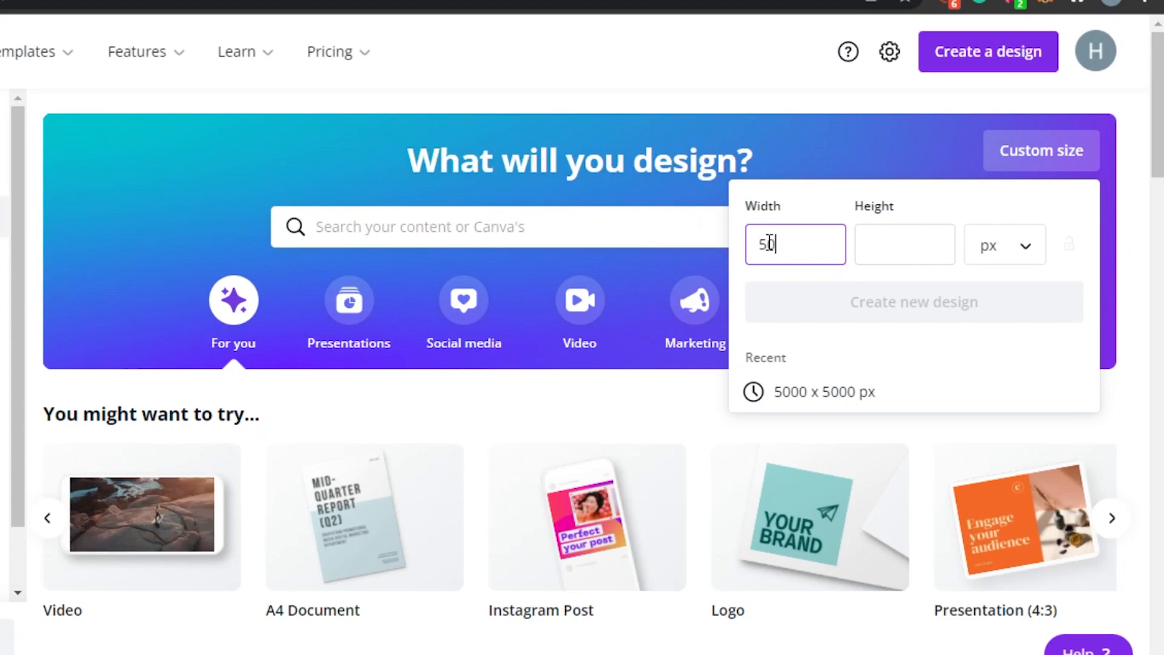
left_click(895, 245)
type("5")
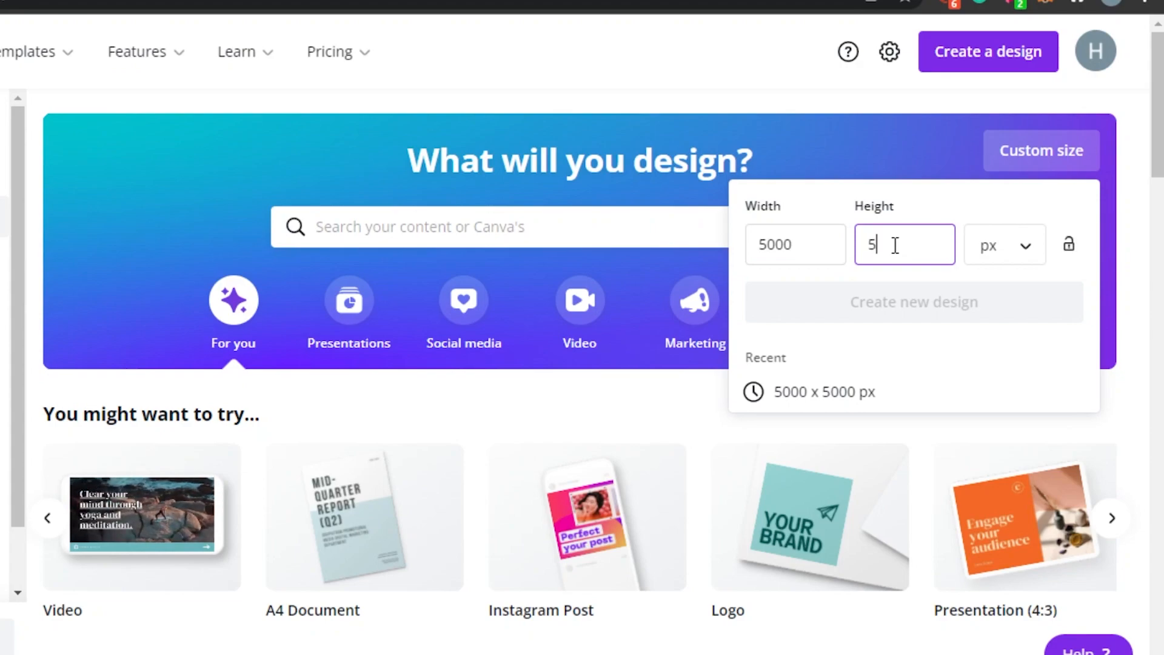
type("000")
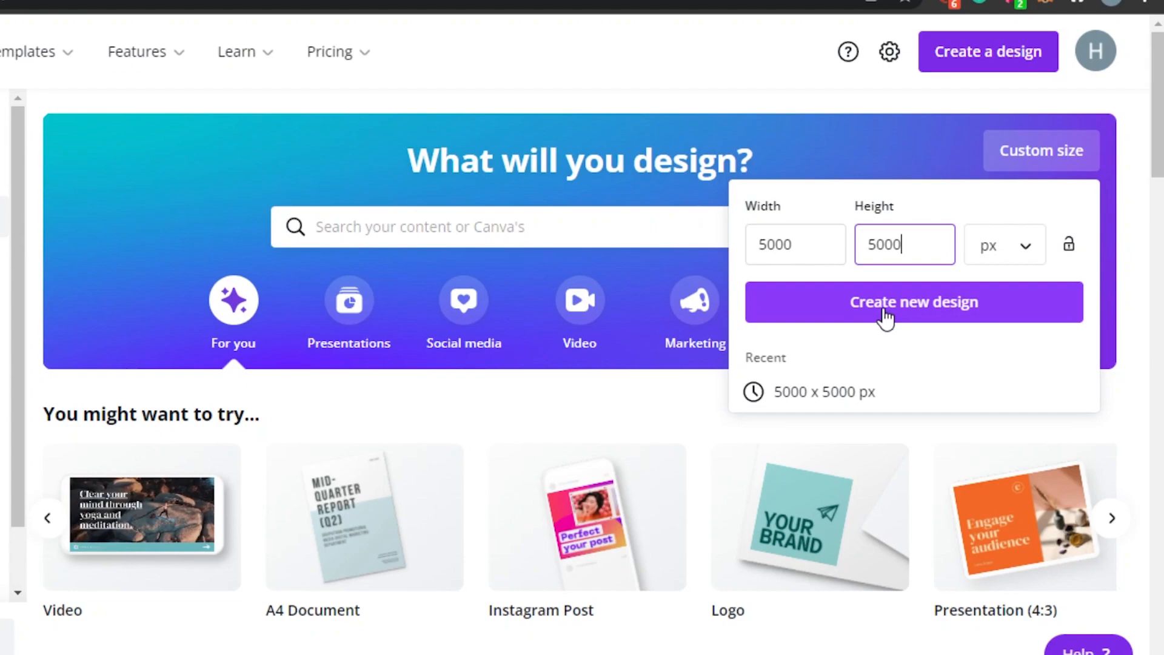
left_click(916, 302)
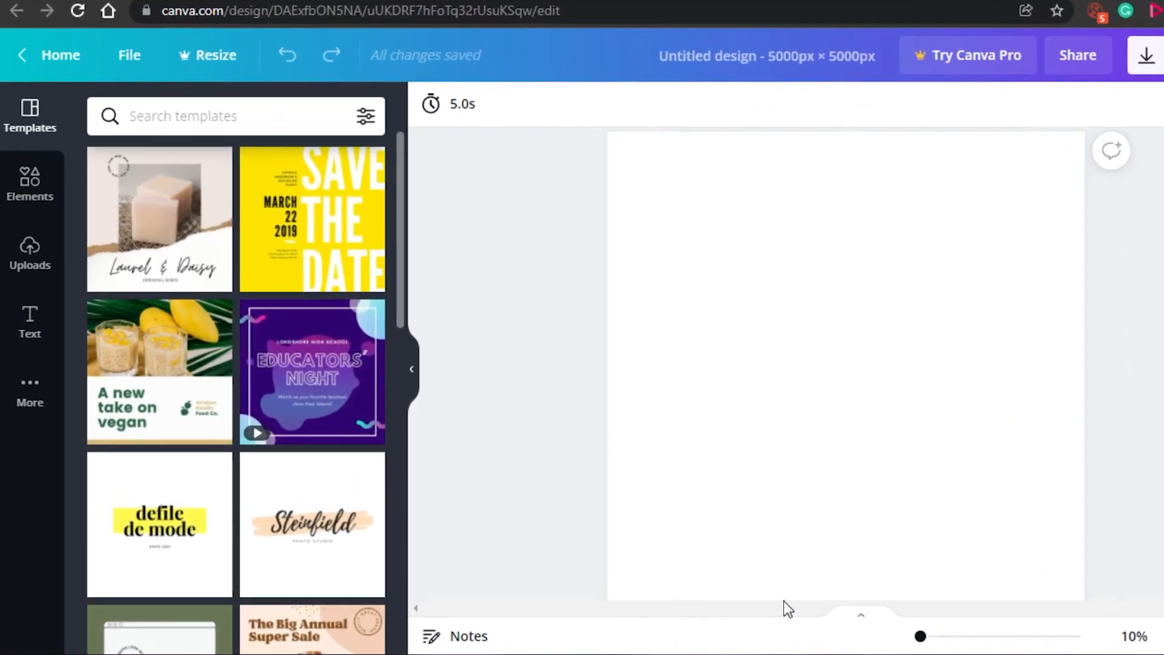
scroll(892, 231, "down", 2)
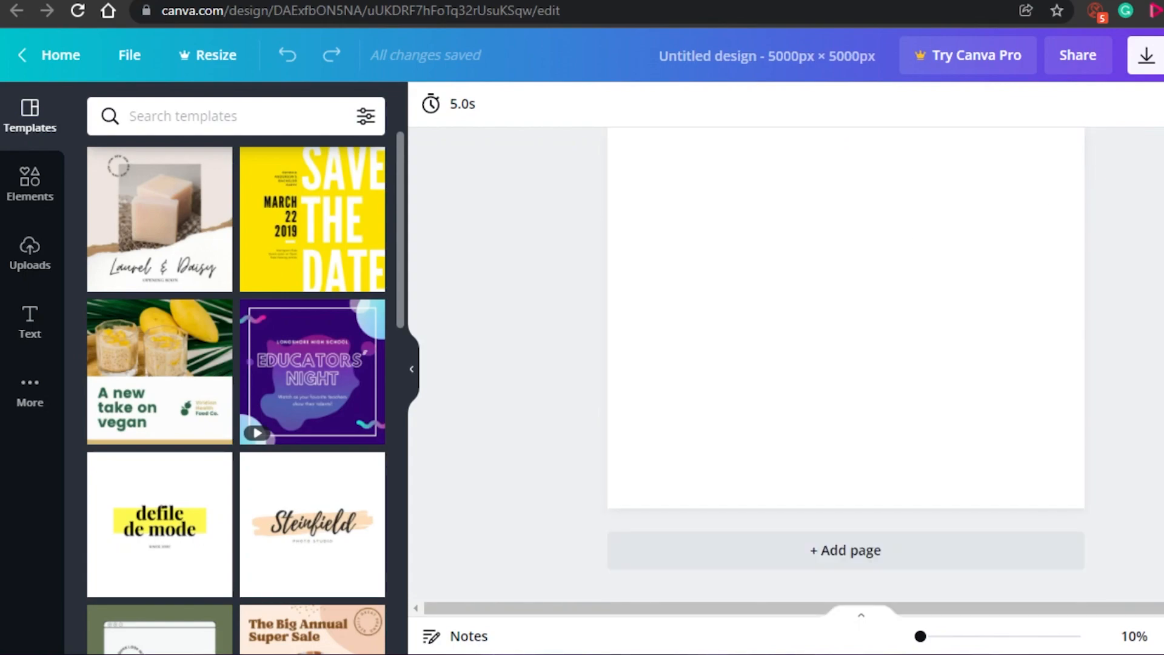
scroll(928, 517, "up", 3)
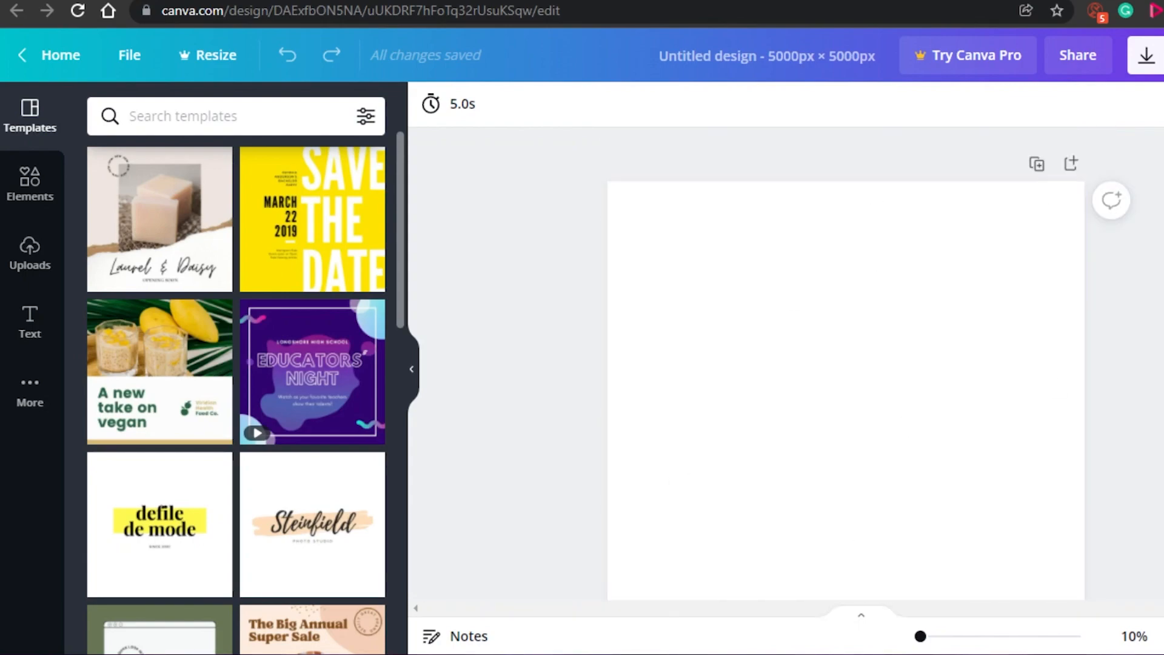
scroll(676, 487, "down", 2)
scroll(619, 286, "up", 1)
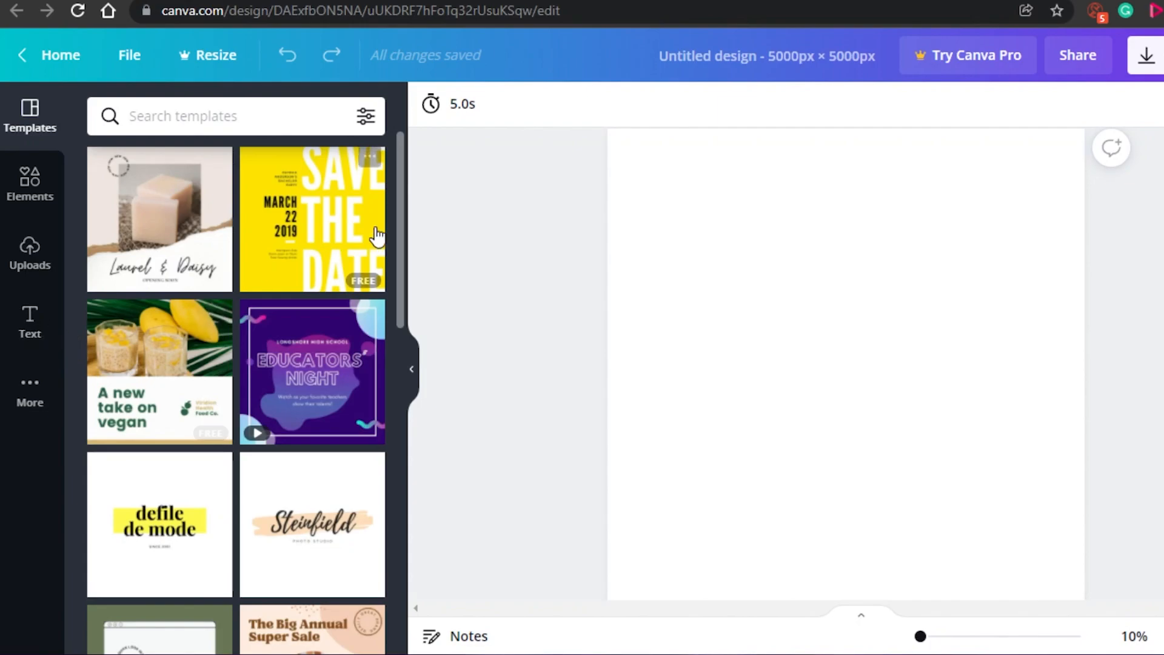
Open the elements library and look at the background colour options for the blank page
left_click(36, 184)
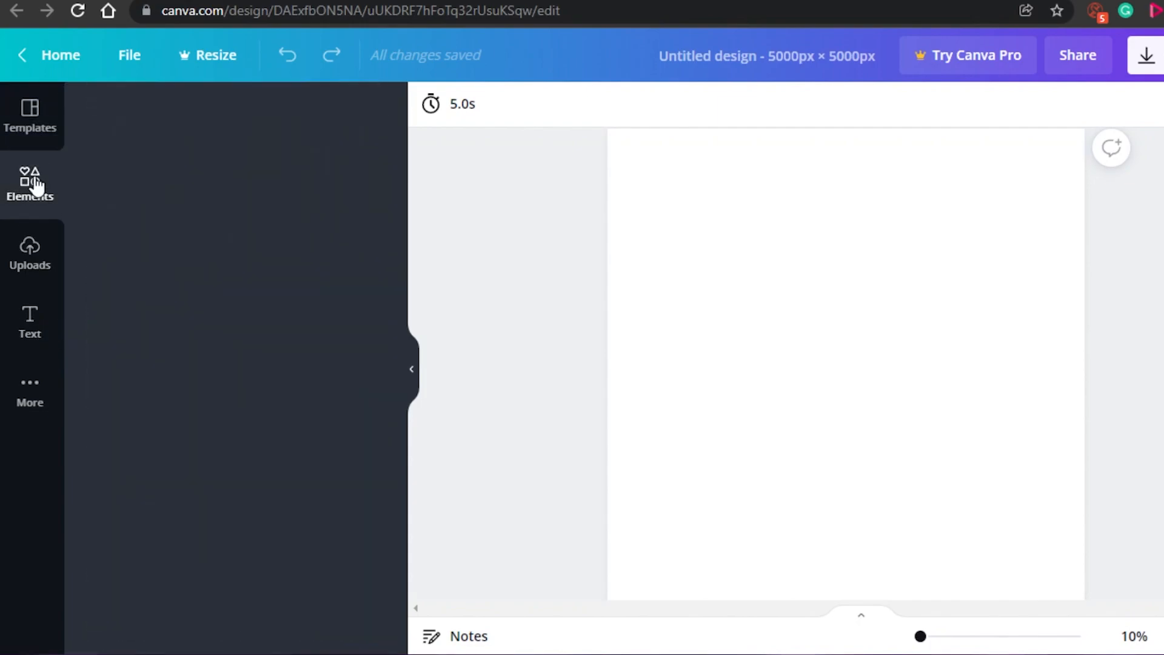
left_click(678, 236)
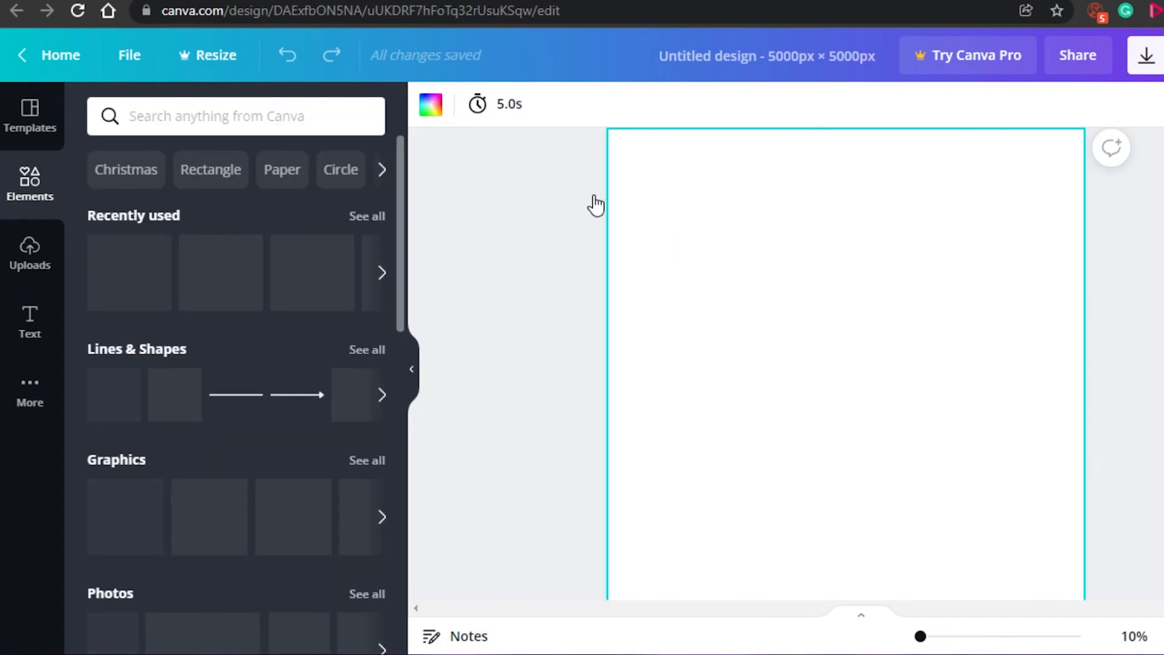
left_click(430, 104)
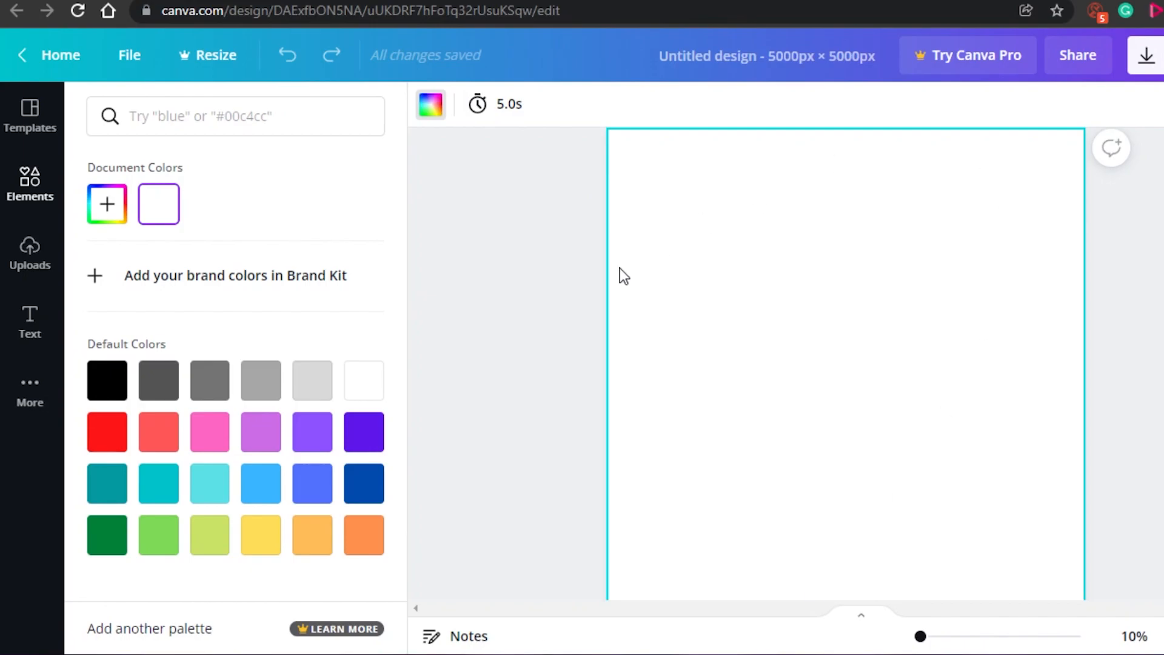
scroll(846, 364, "up", 1)
left_click(846, 364)
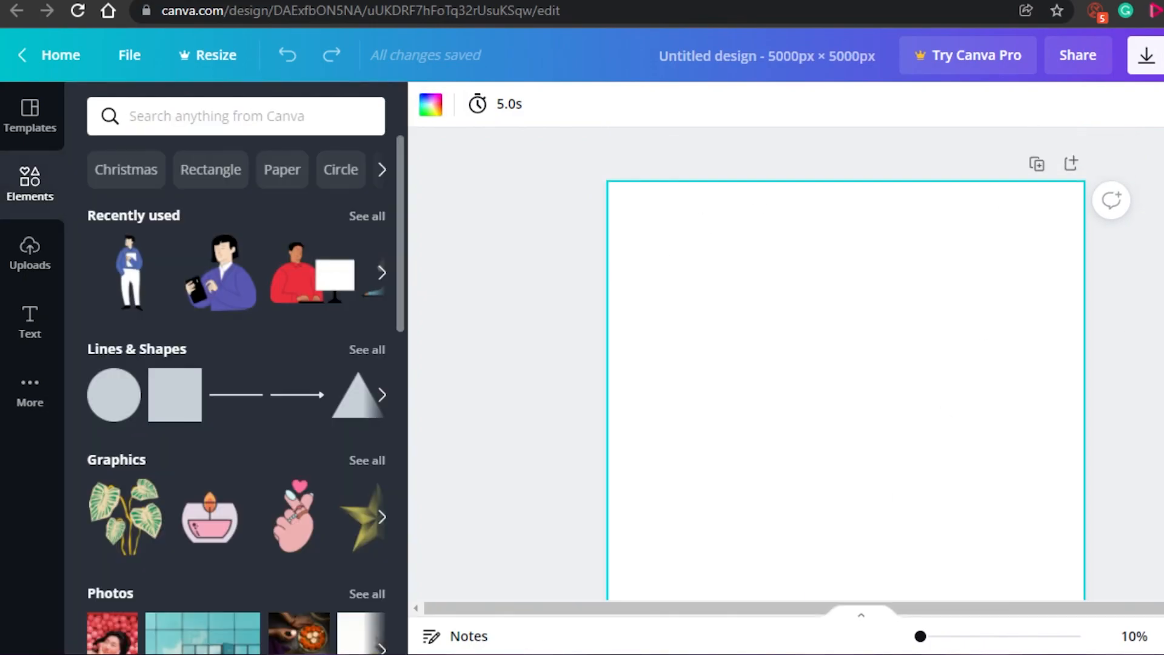
scroll(847, 364, "down", 2)
left_click(909, 97)
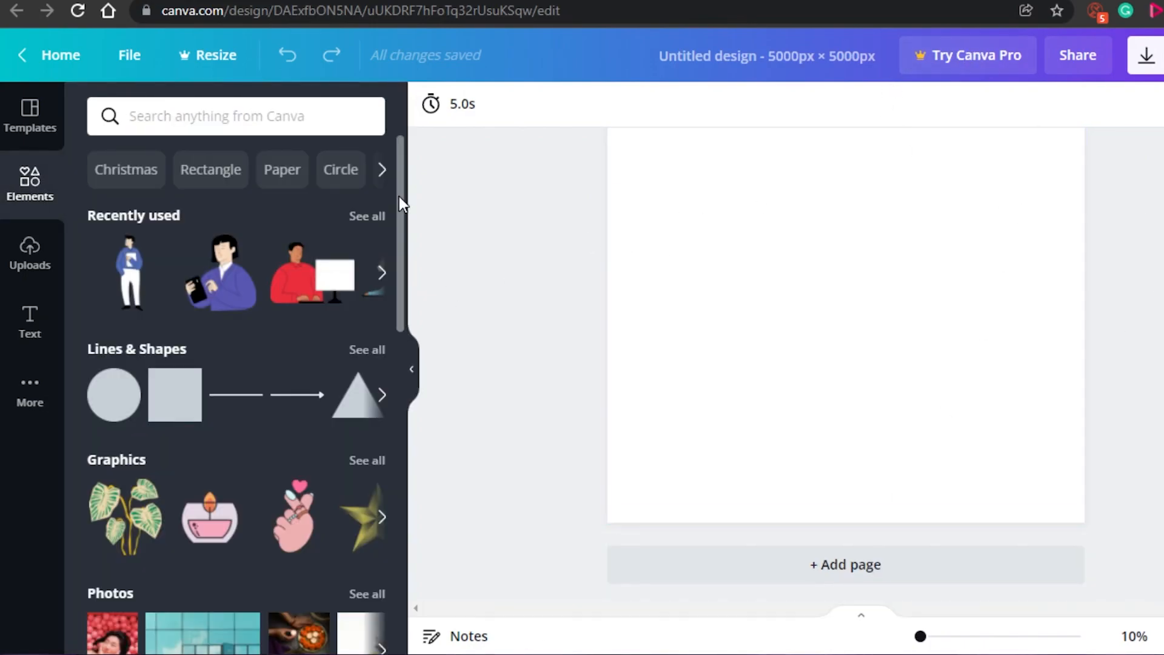
Add the finger-heart hand graphic from the elements library to the page
scroll(400, 200, "down", 2)
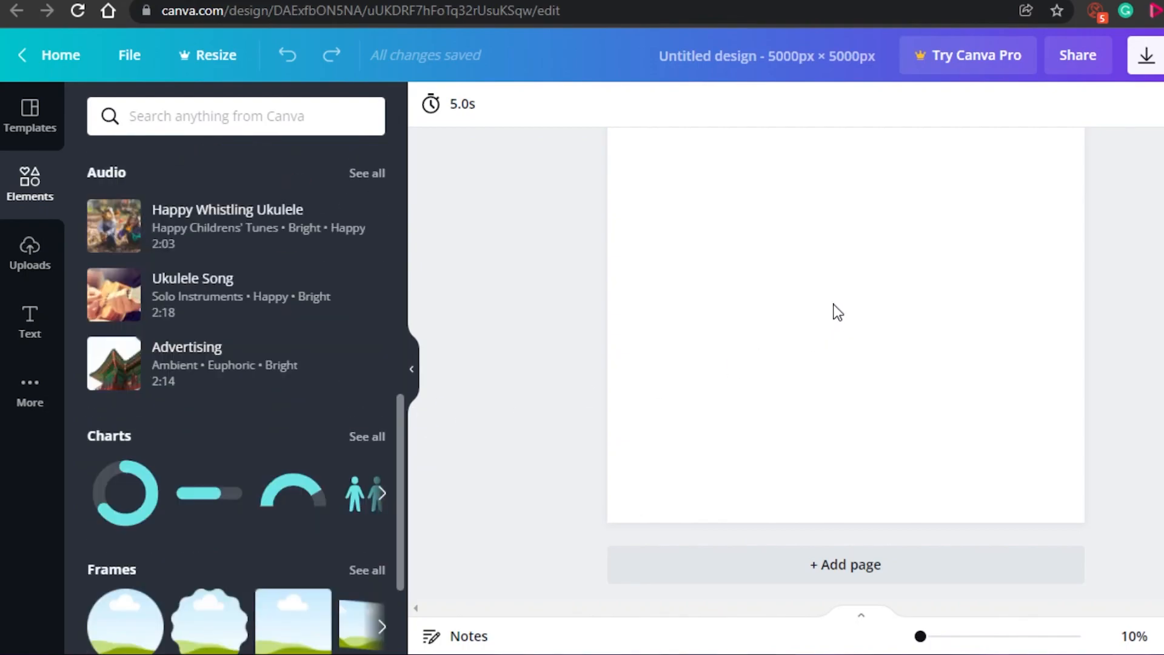
scroll(394, 395, "up", 2)
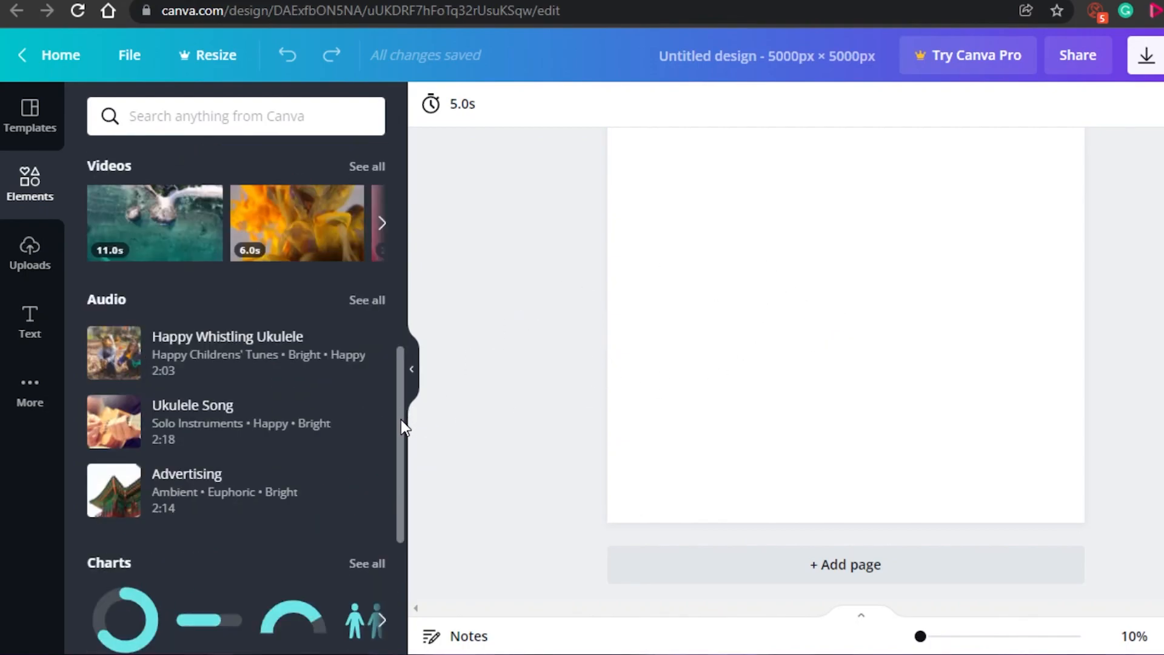
left_click_drag(401, 420, 400, 268)
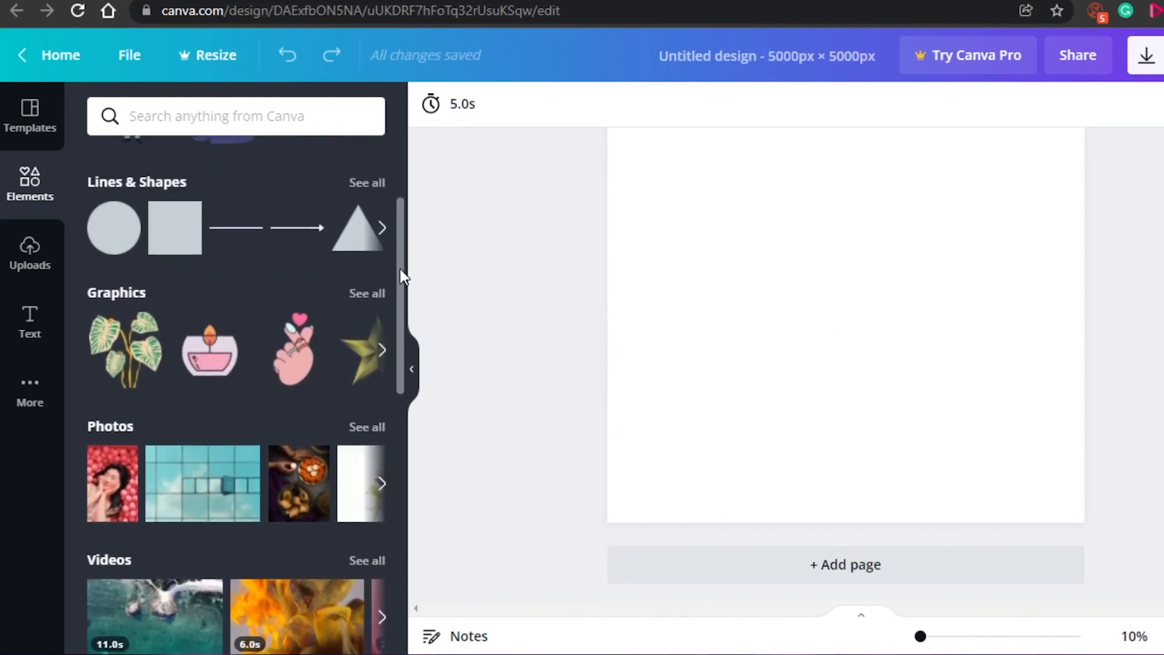
left_click(299, 358)
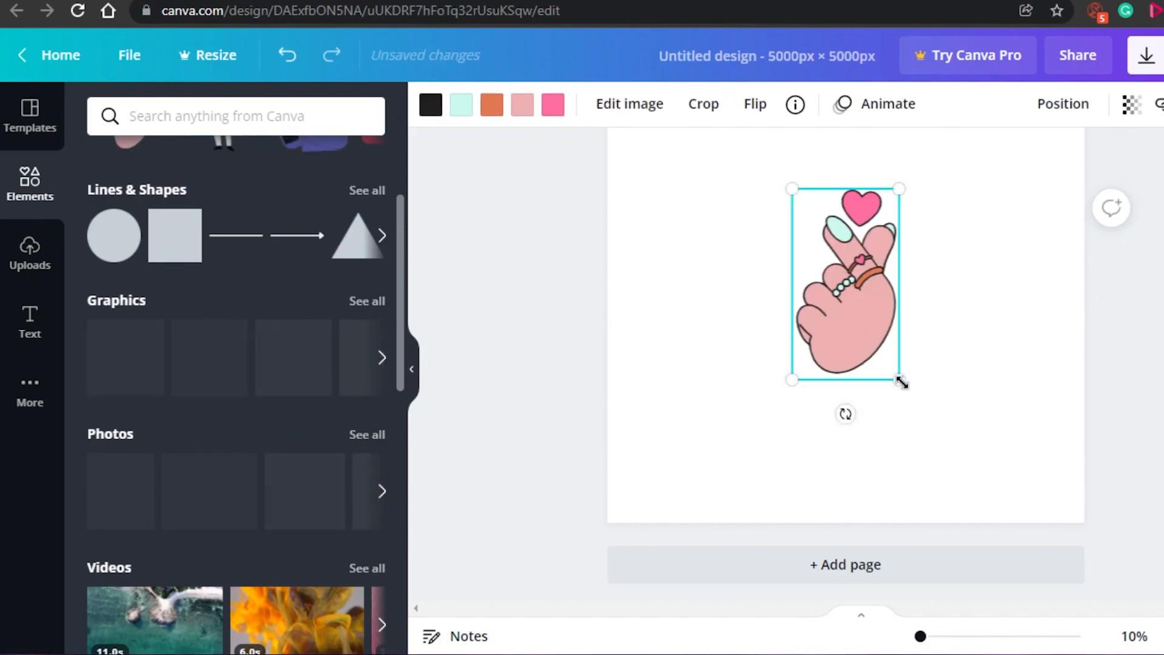
Enlarge the finger-heart hand graphic and place it around the lower centre of the page
left_click_drag(901, 381, 973, 582)
scroll(856, 501, "up", 2)
scroll(856, 500, "down", 2)
key("Escape")
left_click_drag(889, 497, 845, 476)
scroll(846, 389, "up", 1)
scroll(846, 475, "up", 1)
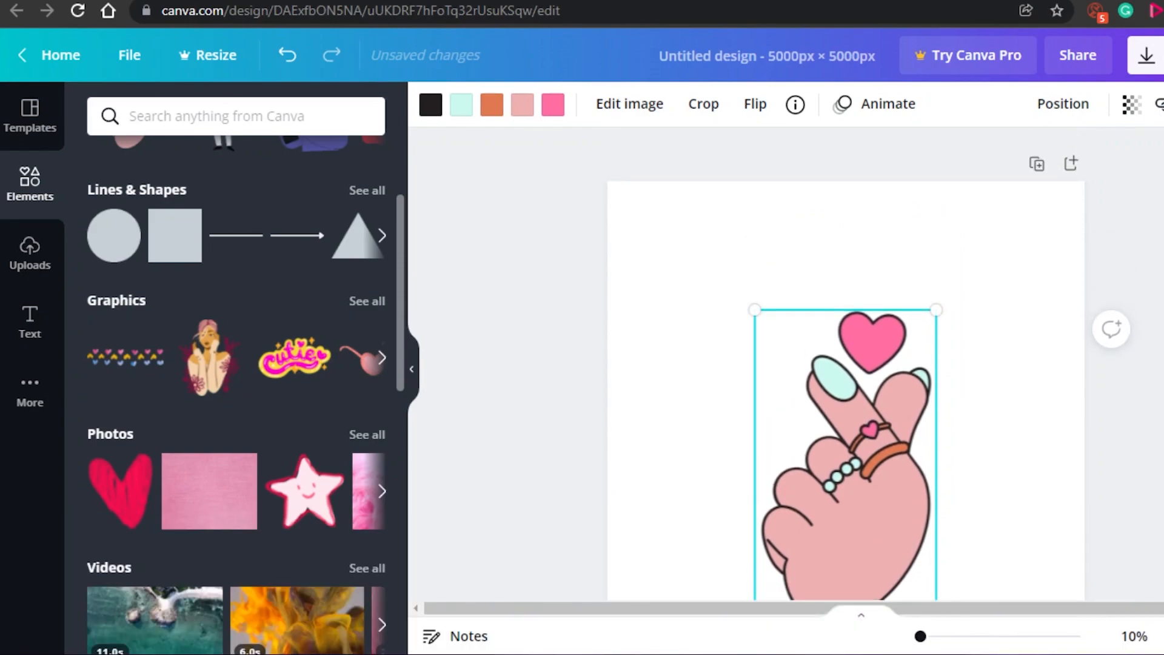
scroll(846, 475, "down", 1)
left_click(983, 534)
mouse_move(880, 492)
left_mouse_down()
mouse_move(876, 511)
mouse_move(881, 478)
left_mouse_up()
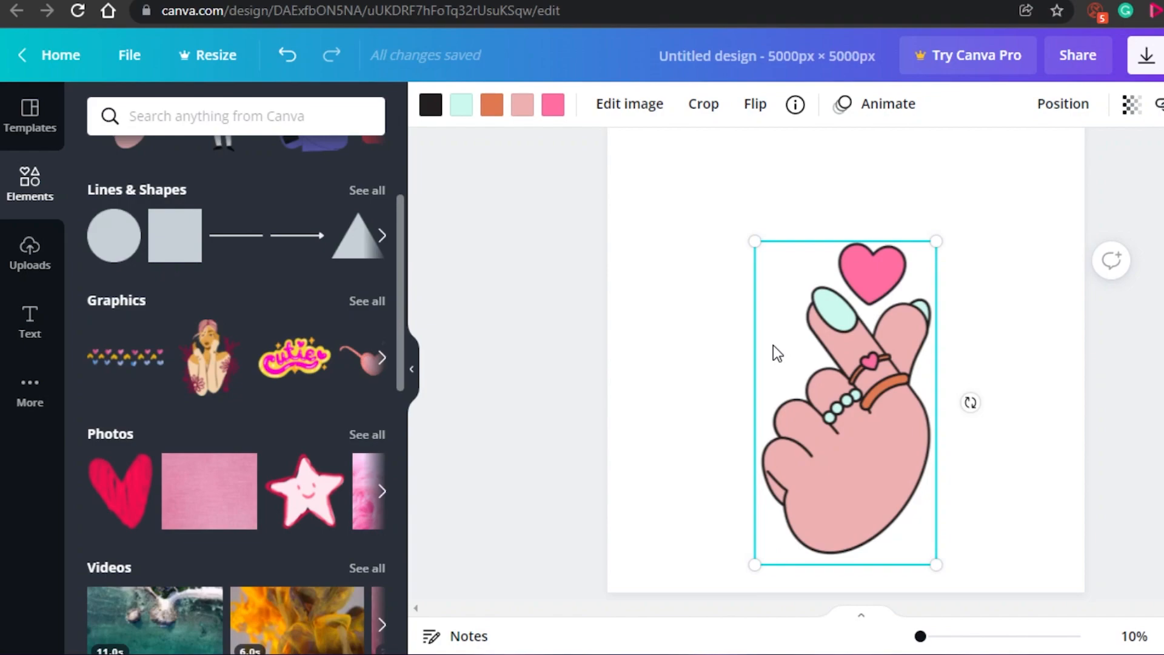
left_click_drag(750, 232, 680, 251)
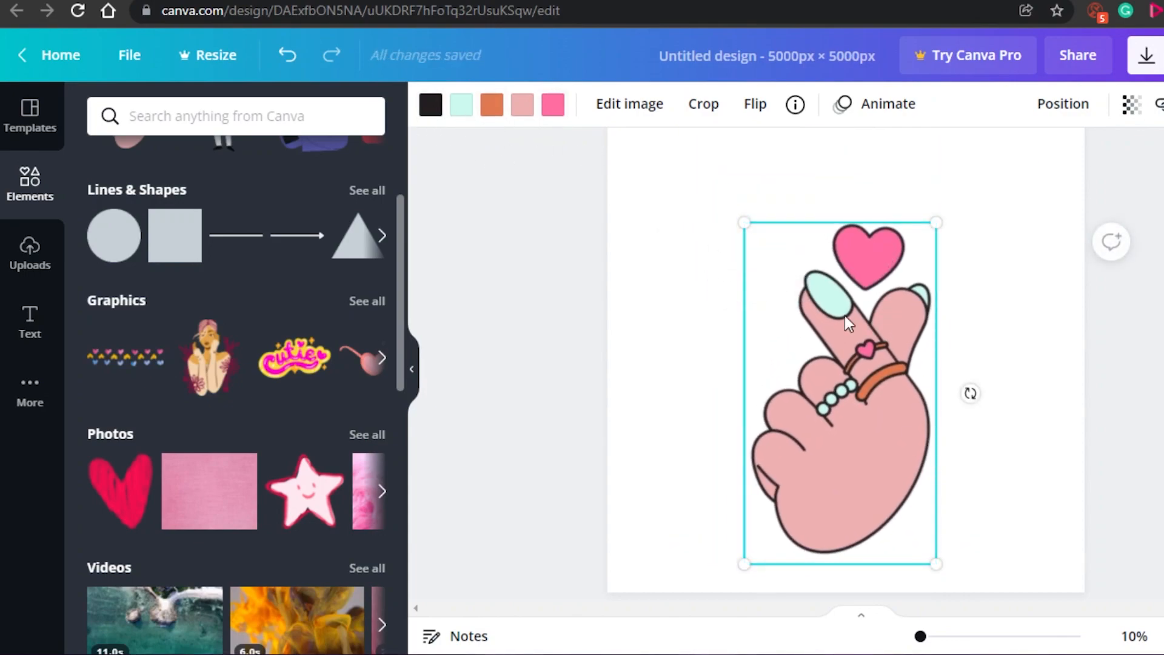
Try recolouring the graphic's heart red and its hand orange, and undo both colour changes
left_click(553, 112)
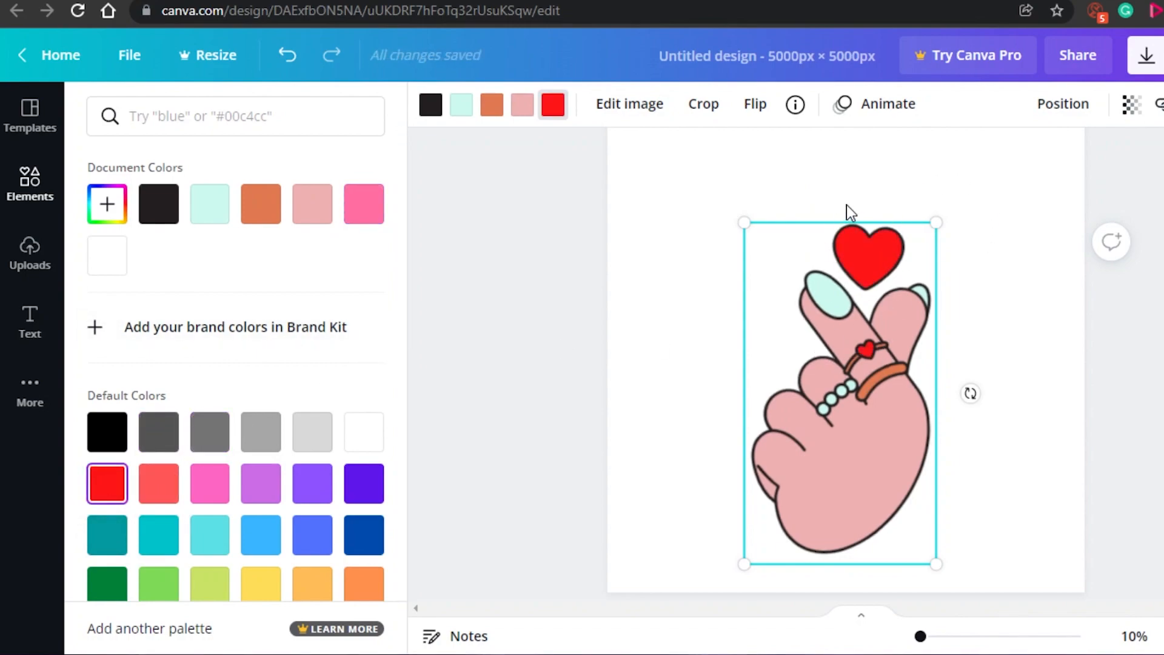
left_click(523, 104)
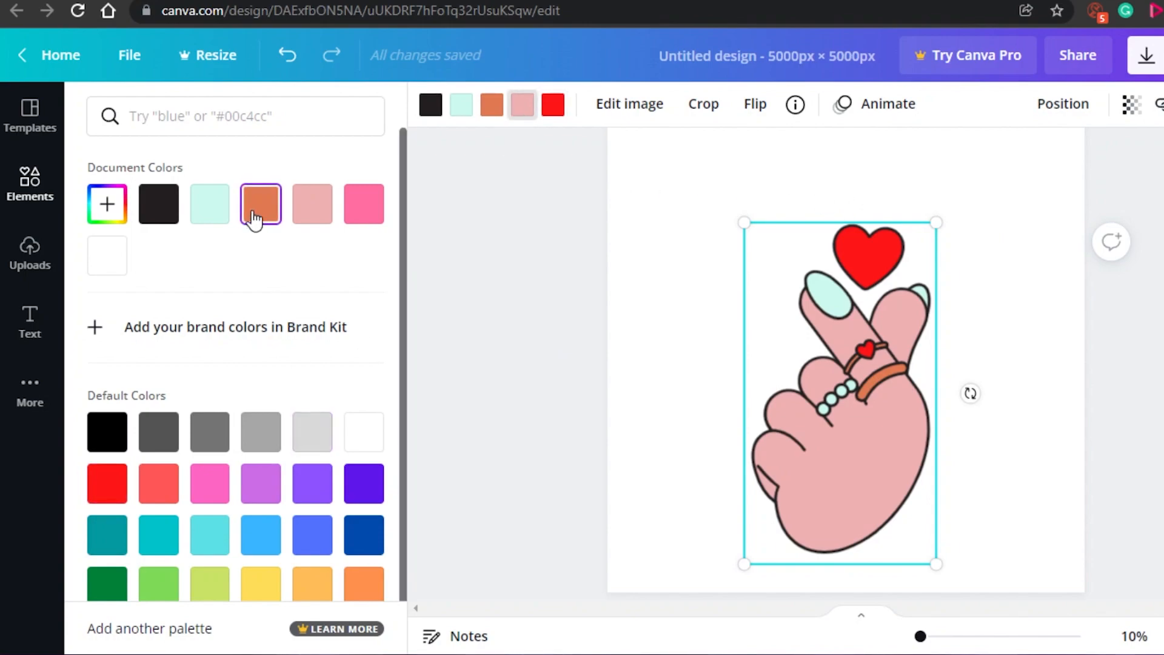
left_click(255, 219)
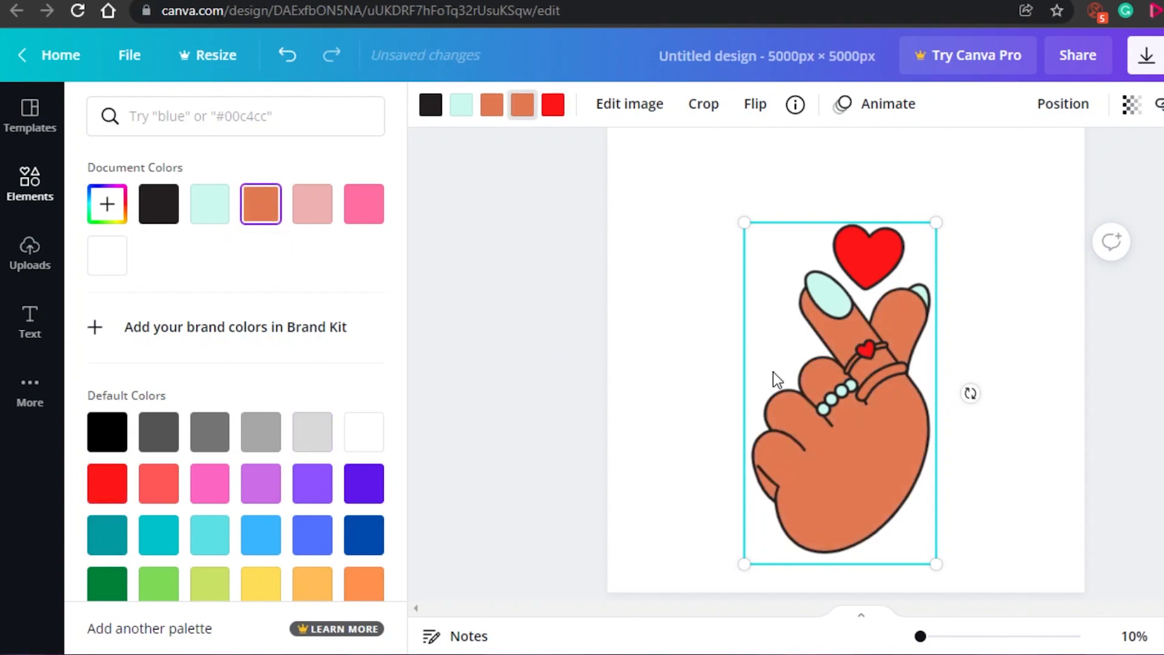
left_click(283, 57)
left_click(285, 55)
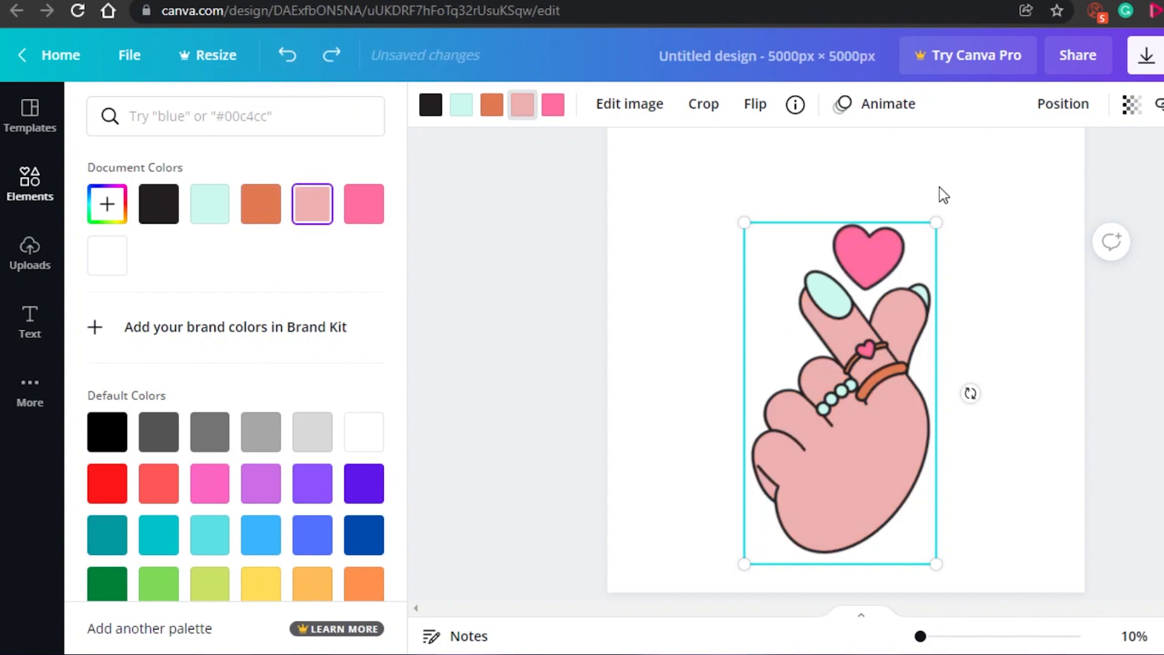
Resize the finger-heart hand graphic and reposition it around the middle of the page
left_click_drag(933, 228, 952, 129)
left_click_drag(812, 236, 823, 371)
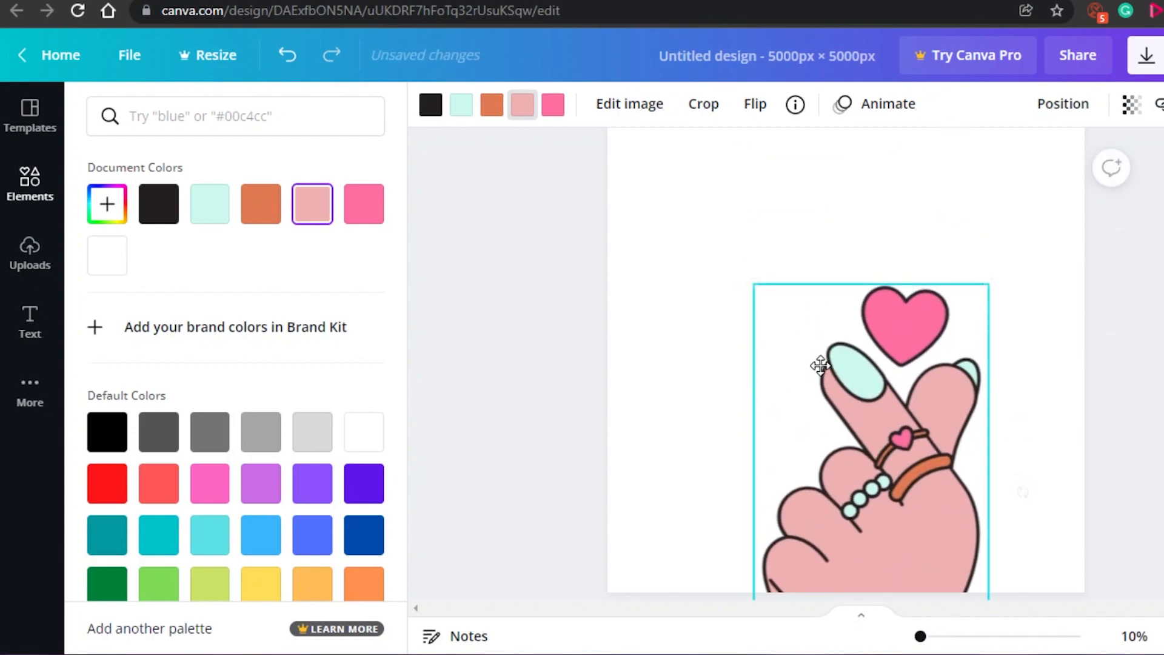
left_click_drag(749, 278, 592, 200)
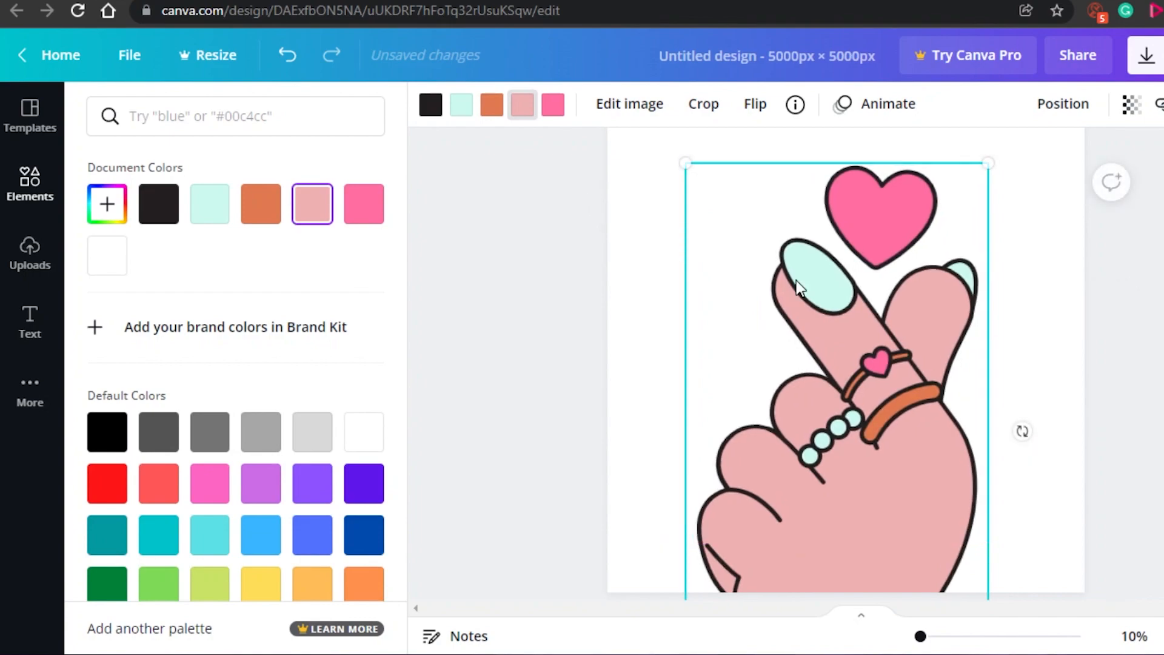
left_click_drag(687, 163, 770, 325)
left_click_drag(827, 443, 794, 288)
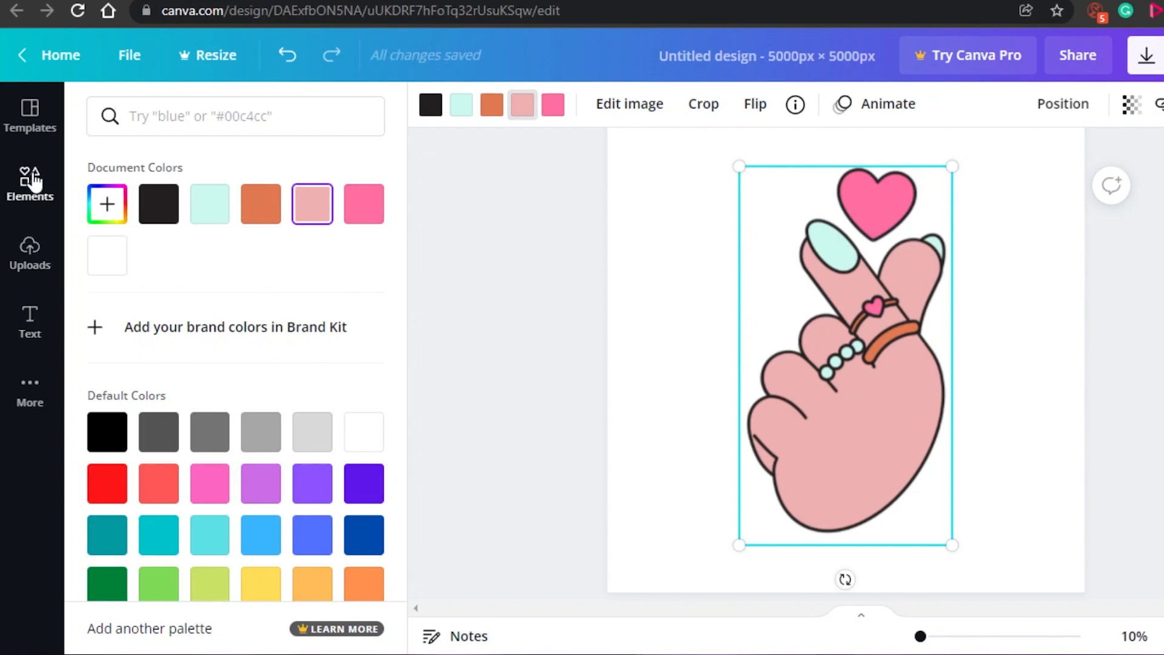
Open the photo collection in the elements library and delete the finger-heart hand graphic from the page
left_click(34, 178)
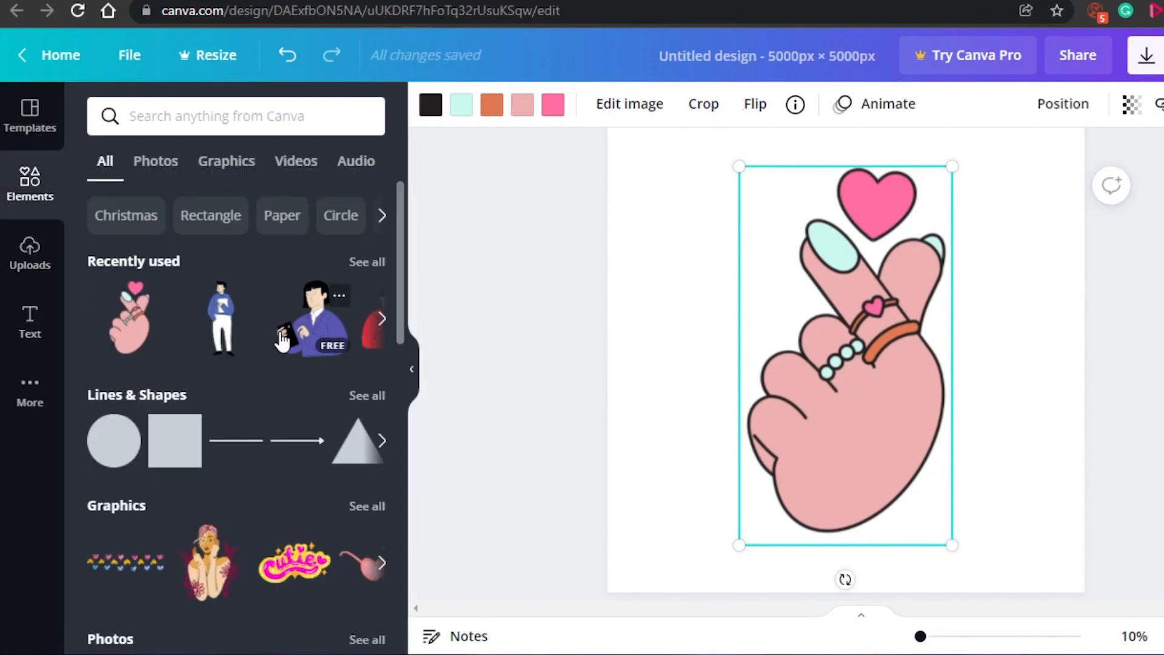
left_click_drag(399, 264, 388, 185)
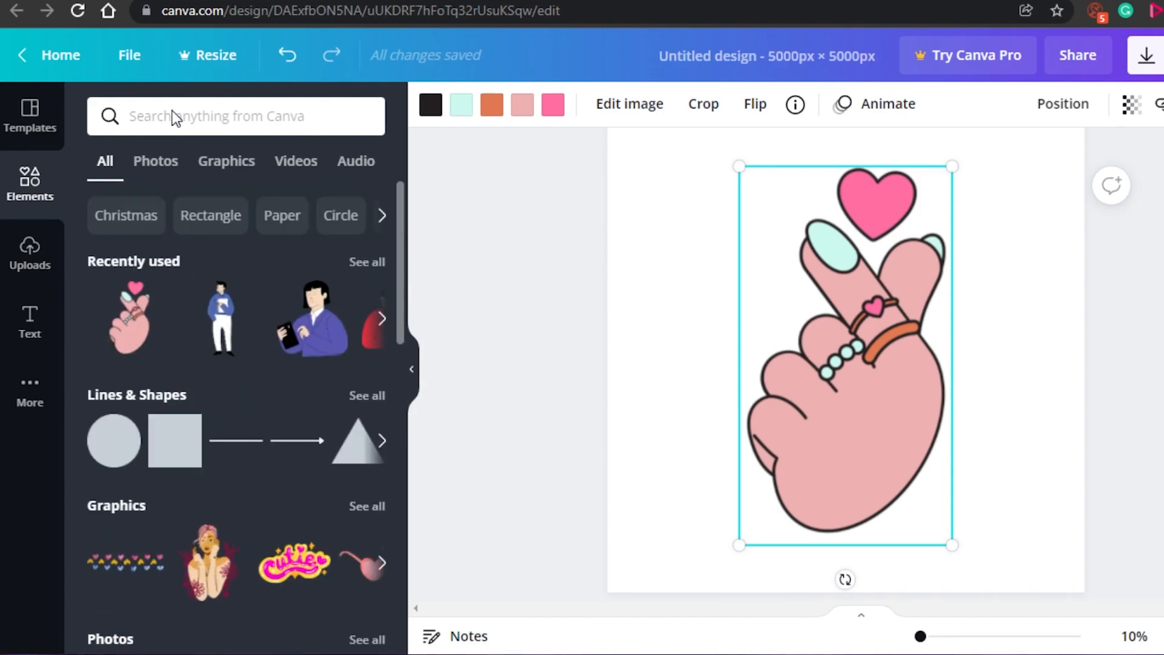
left_click(157, 178)
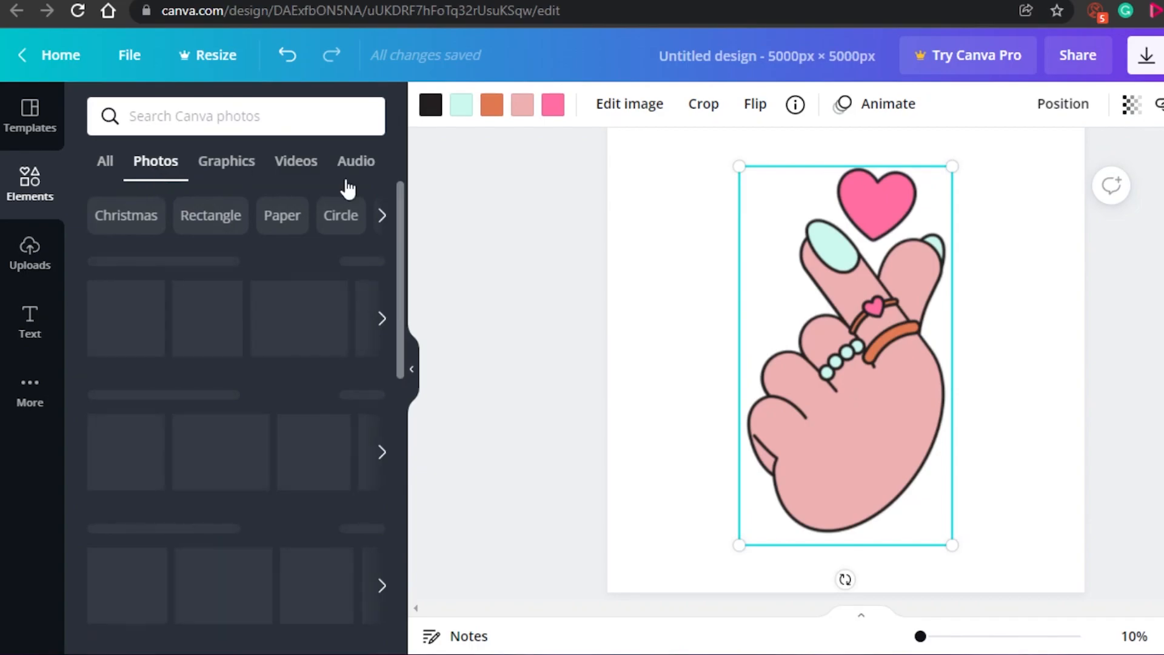
key("Delete")
Add the photo of the person lying among pink balls and enlarge it to cover the whole page
left_click(130, 506)
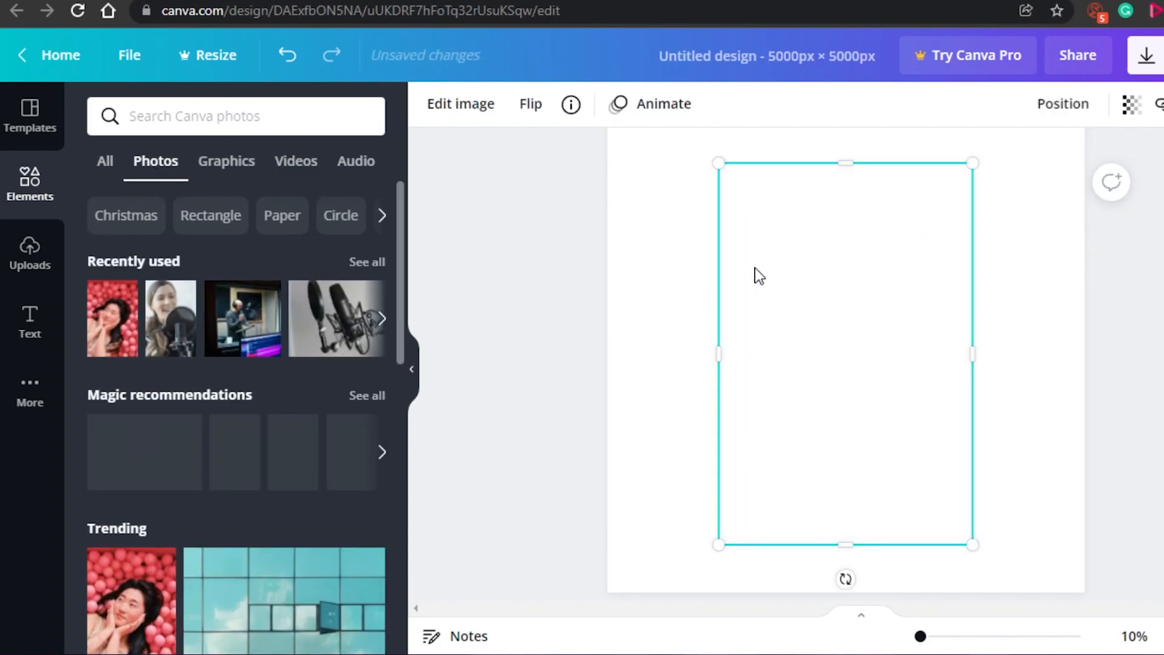
left_click_drag(655, 372, 612, 375)
left_click_drag(968, 362, 1148, 367)
left_click_drag(854, 302, 772, 345)
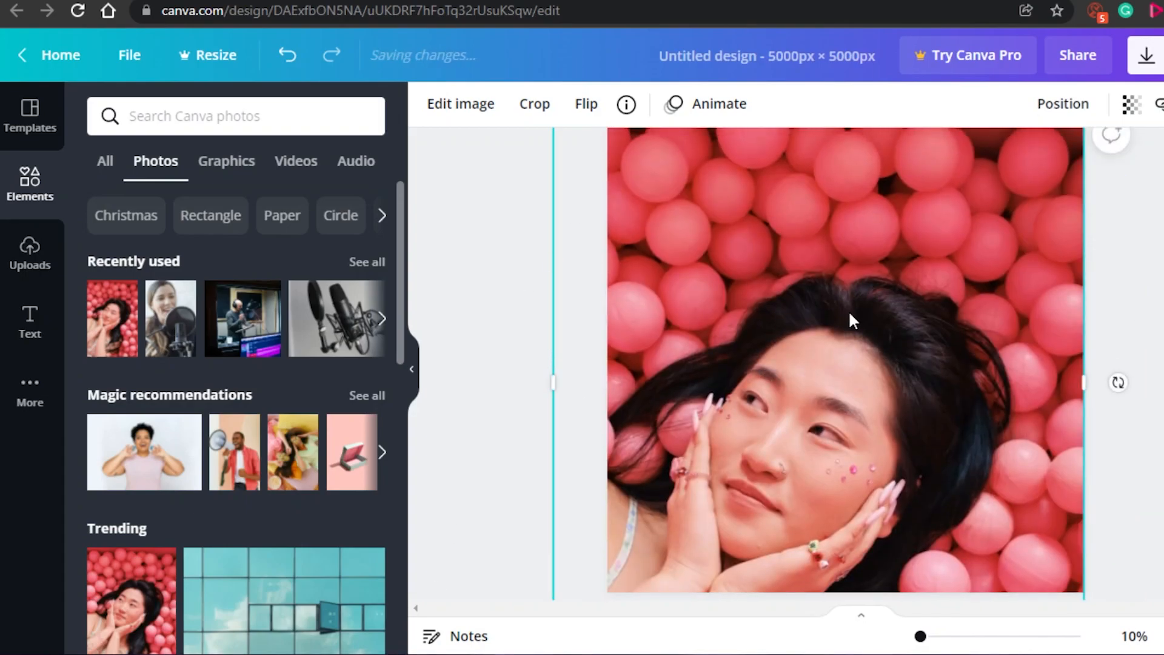
Examine how the enlarged photo fills the page from its upper to its lower edge
scroll(1021, 462, "up", 2)
scroll(1021, 463, "down", 3)
left_click(821, 516)
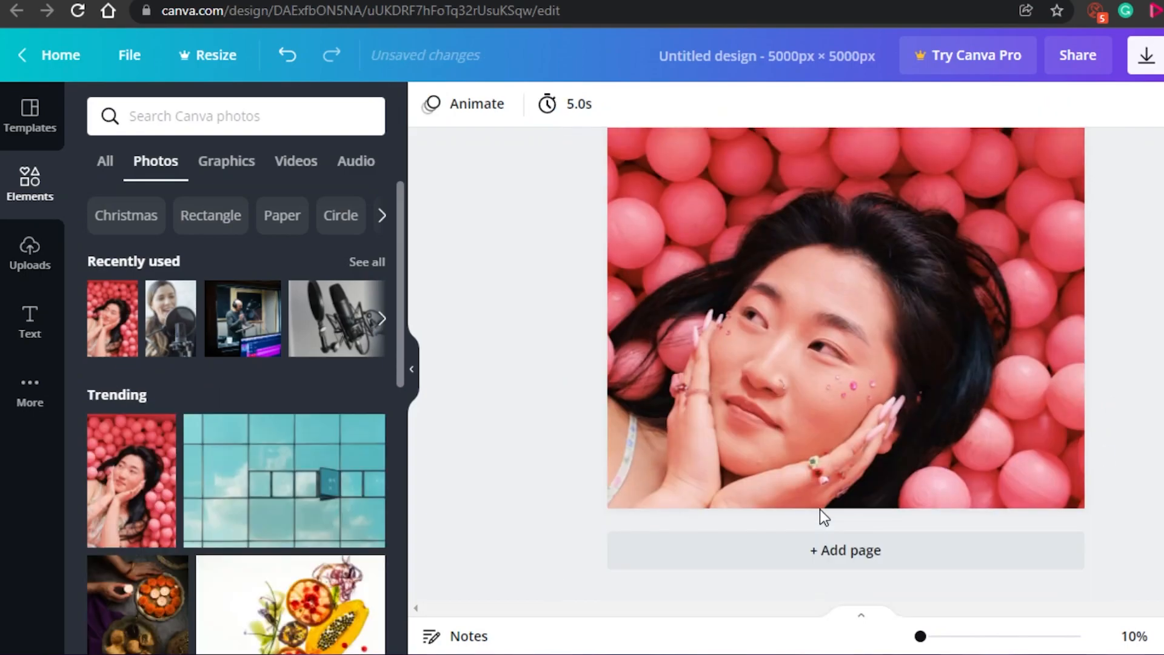
scroll(846, 363, "up", 2)
scroll(846, 364, "down", 3)
scroll(846, 364, "up", 1)
scroll(846, 363, "down", 1)
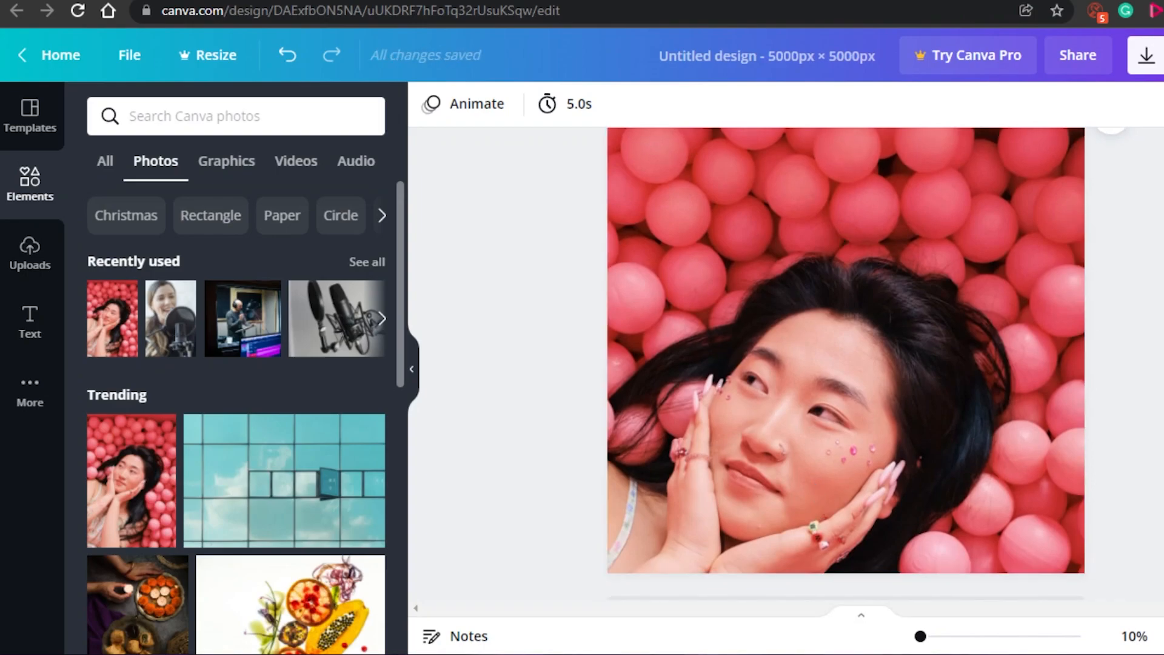
scroll(532, 297, "up", 1)
scroll(532, 297, "down", 2)
scroll(532, 297, "up", 2)
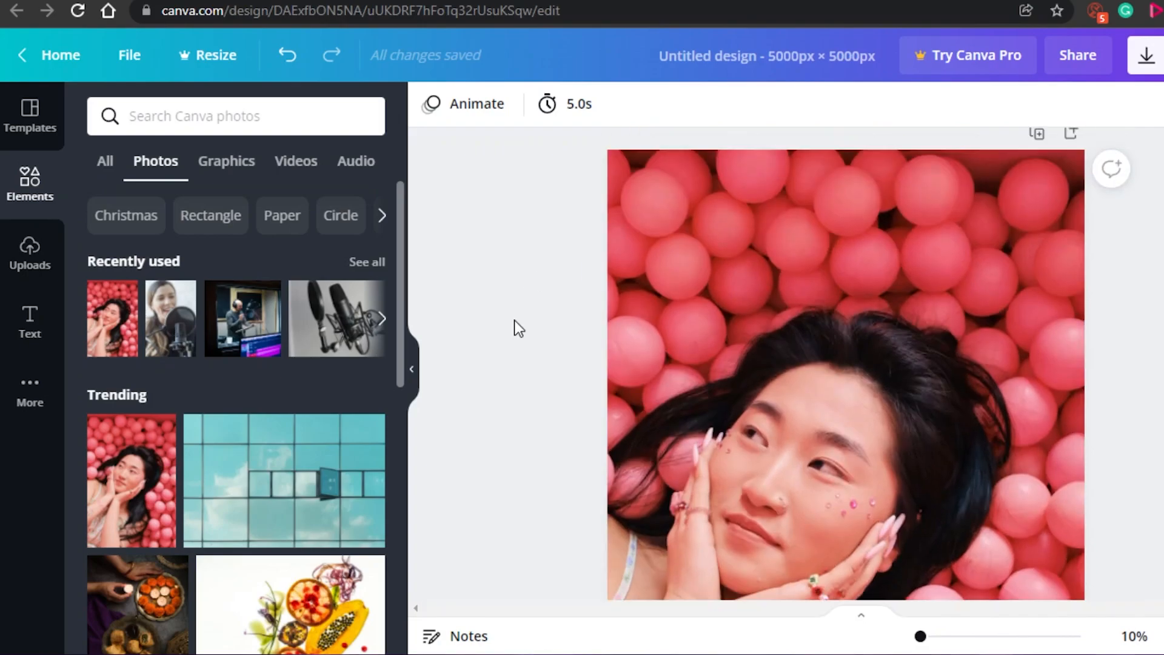
Undo the photo's moves and enlargements as well as its placement, back to a blank page
left_click(285, 56)
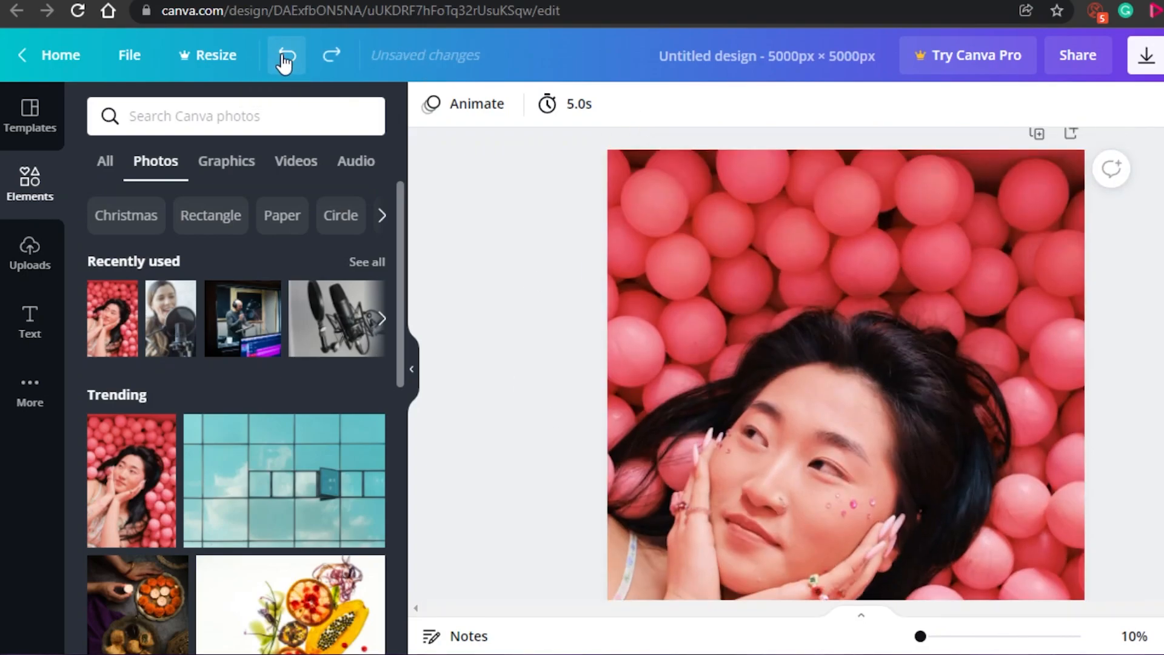
left_click(285, 57)
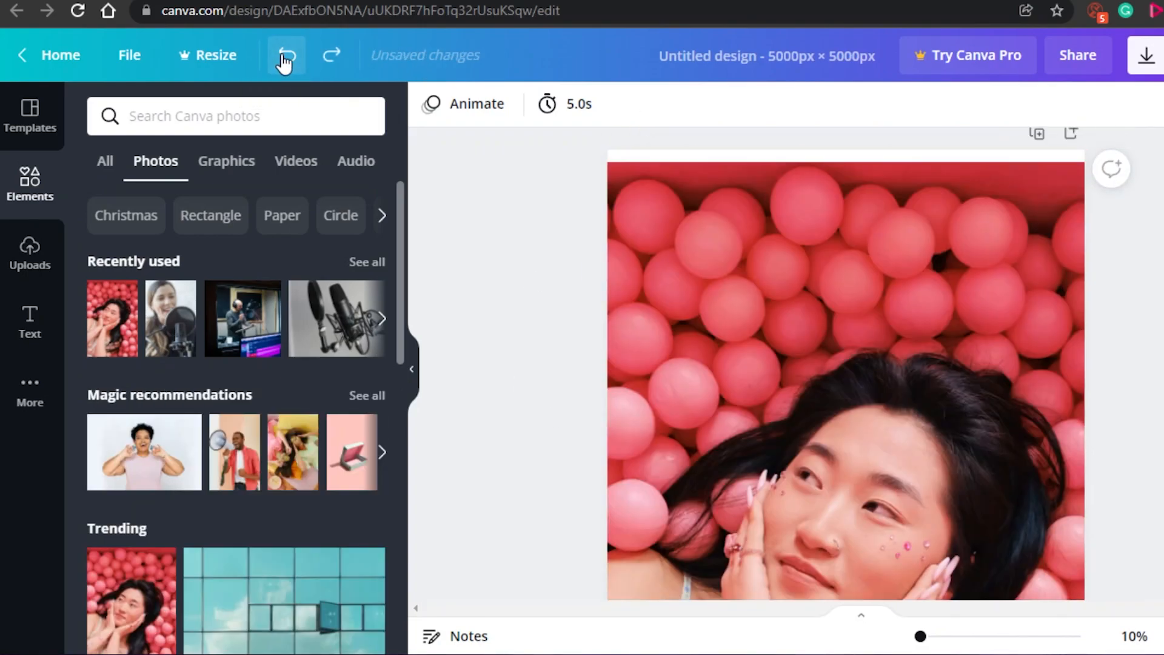
left_click(286, 57)
left_click(285, 58)
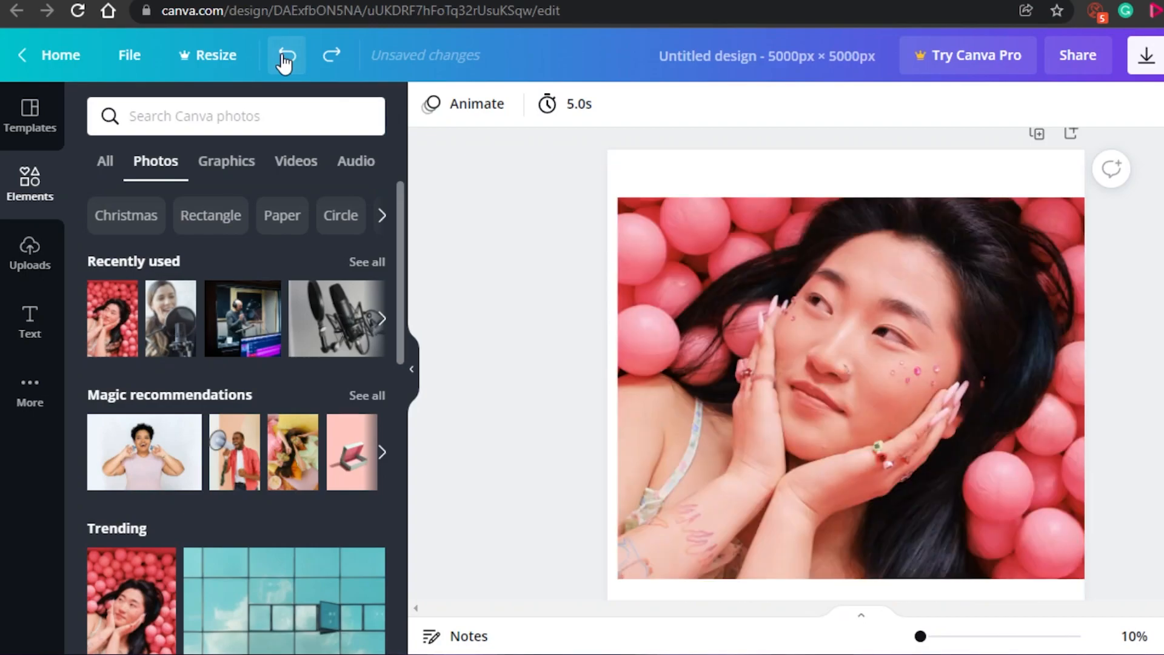
left_click(285, 57)
left_click(285, 58)
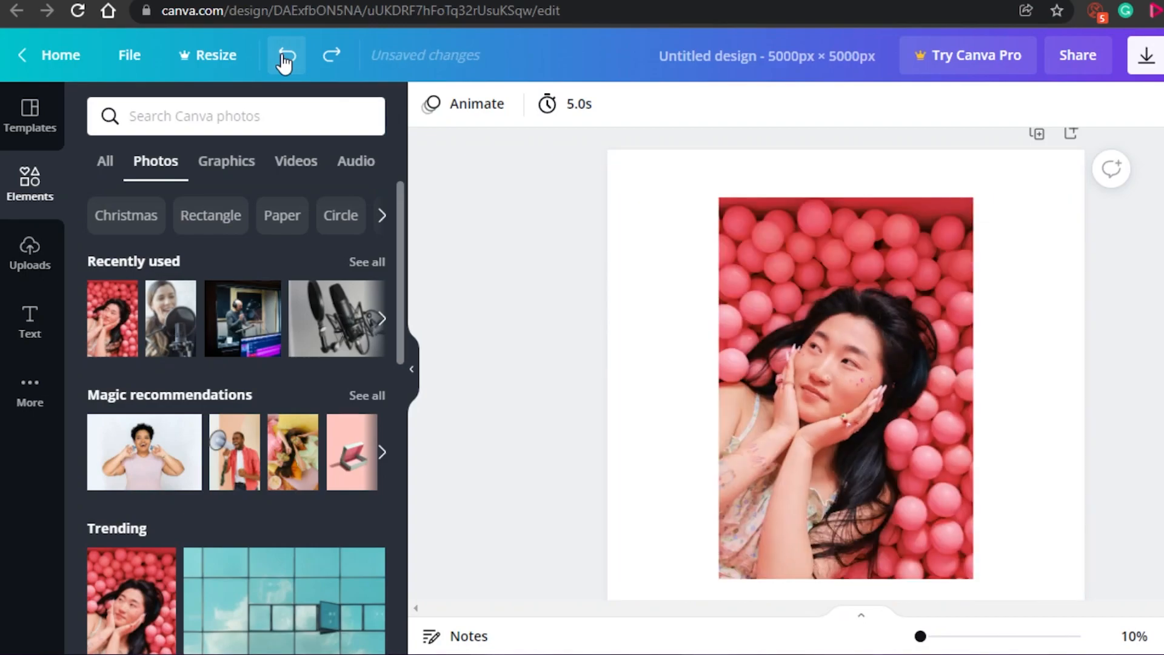
left_click(286, 57)
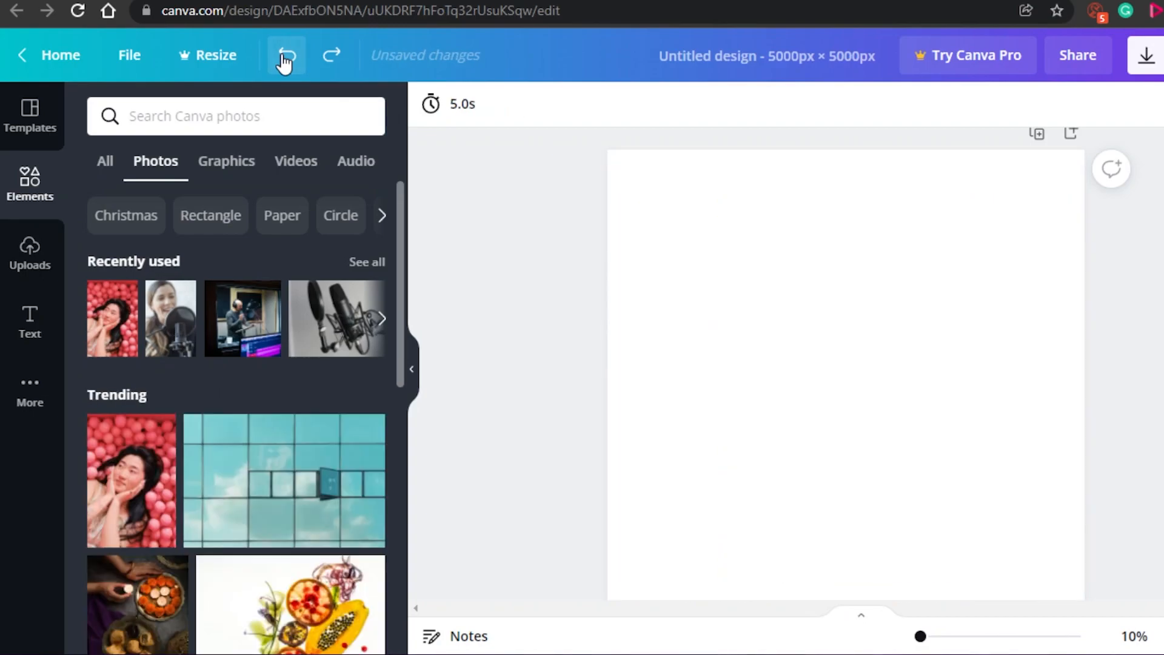
Add a heading text box, move it to the upper part of the page, widen it, and open its font choices
left_click(46, 325)
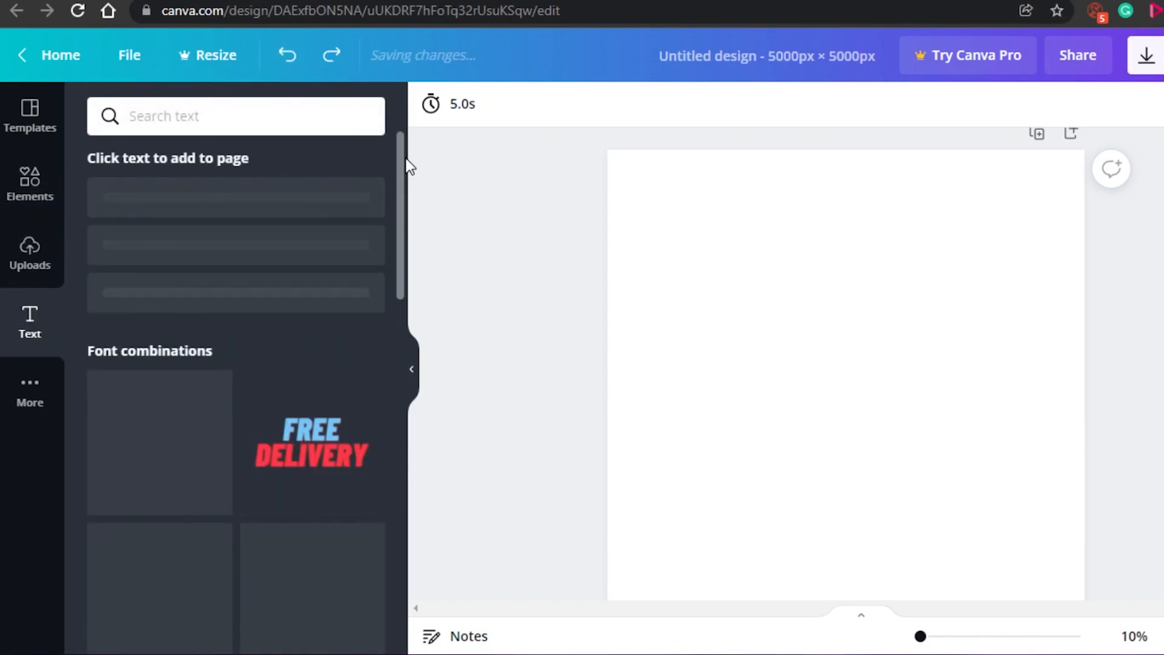
left_click_drag(402, 159, 423, 79)
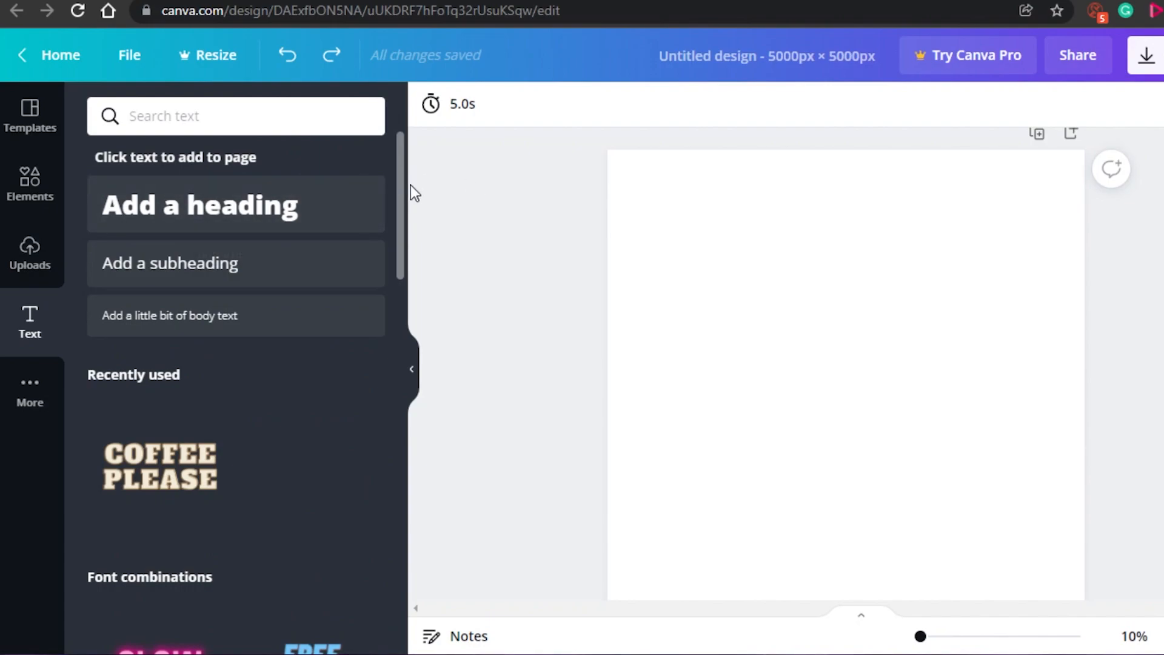
left_click(302, 215)
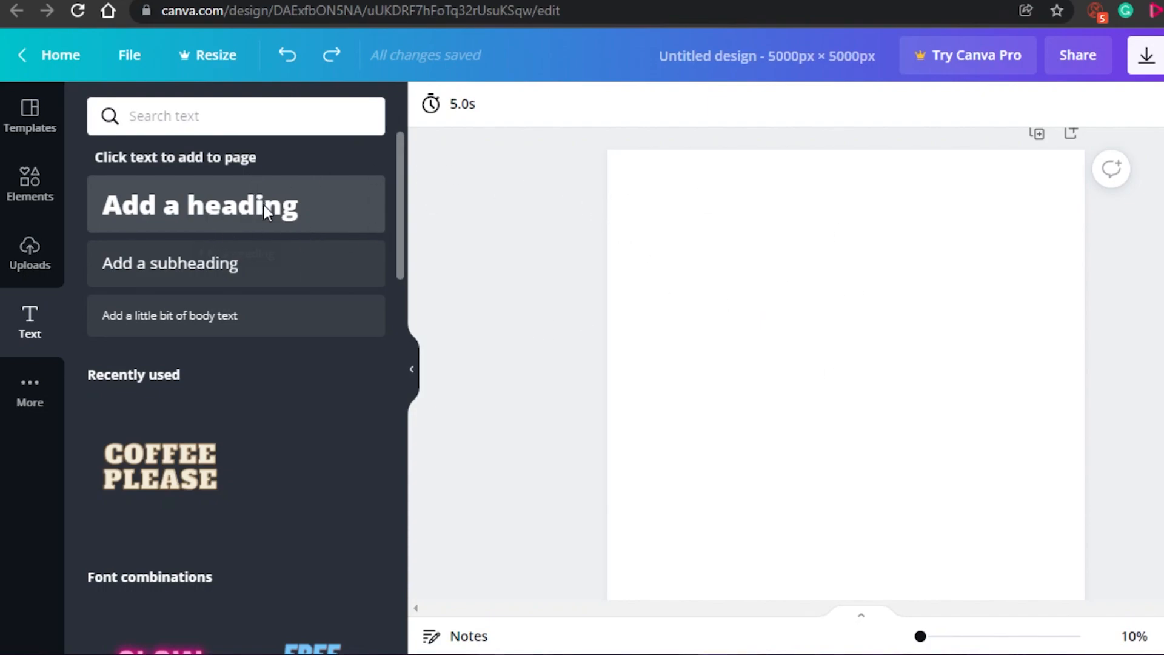
left_click_drag(817, 435, 791, 304)
left_click_drag(1017, 314, 1075, 314)
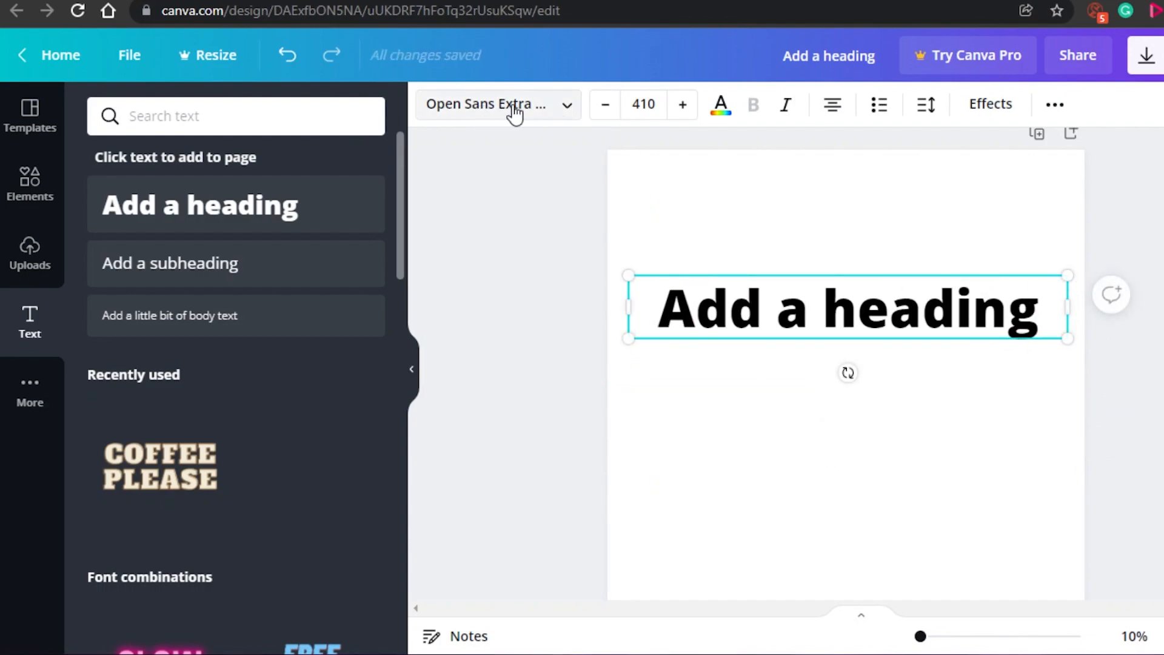
left_click(549, 114)
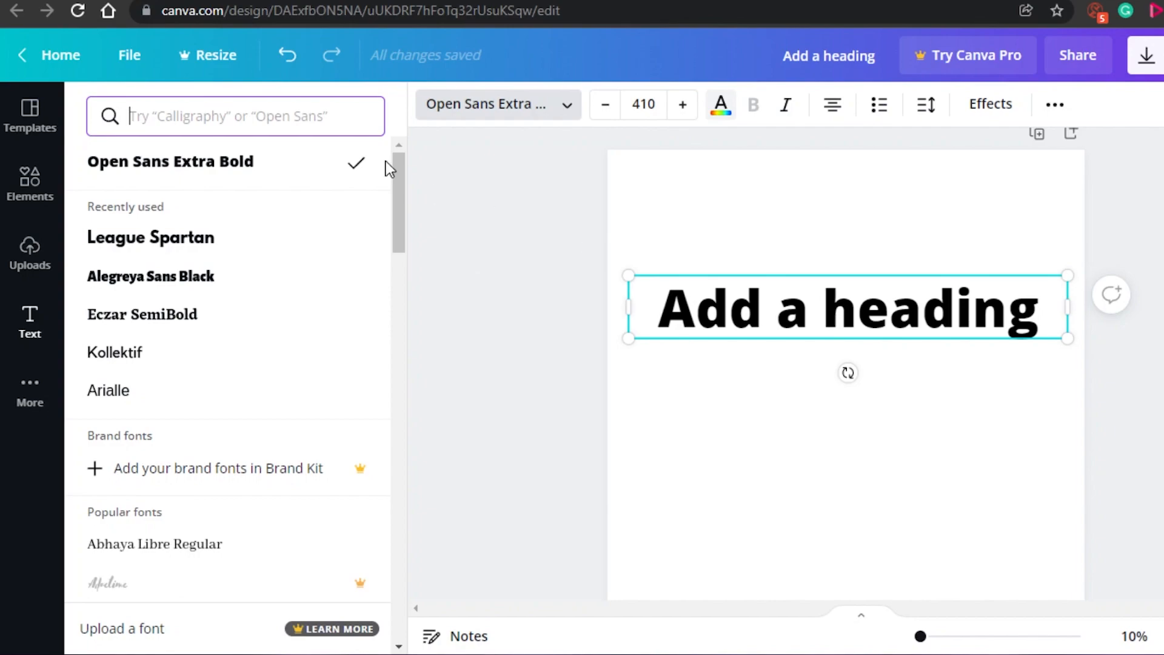
Undo the heading's widening, move and insertion, back to a blank page
left_click(276, 50)
left_click(285, 56)
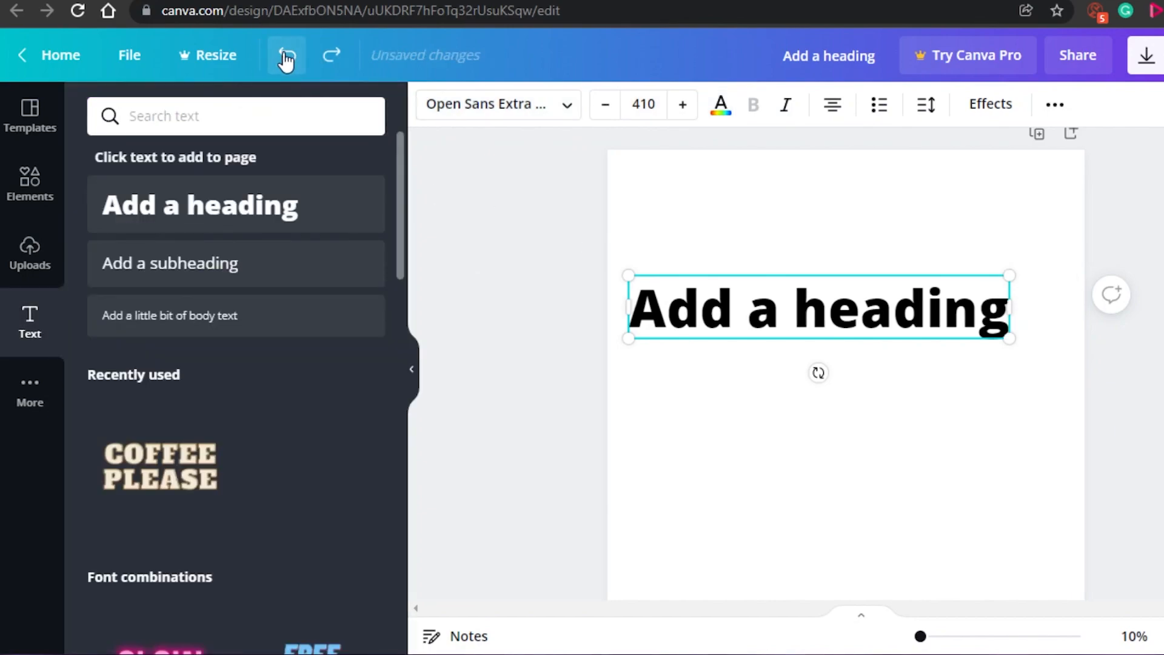
left_click(285, 56)
left_click(287, 57)
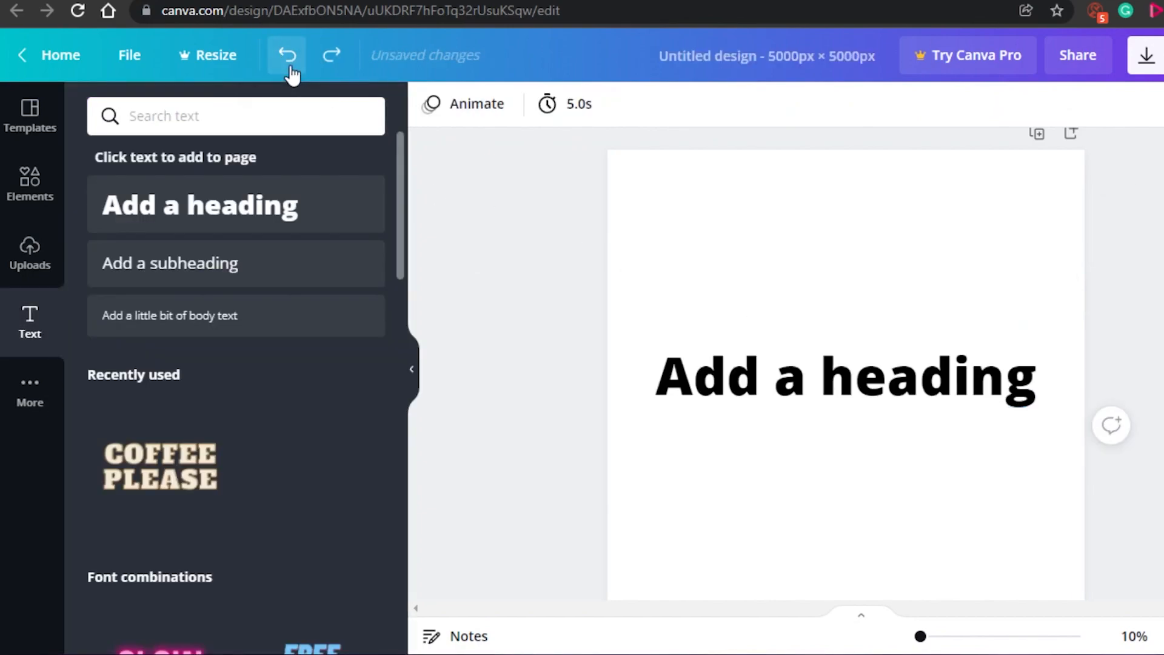
left_click(291, 70)
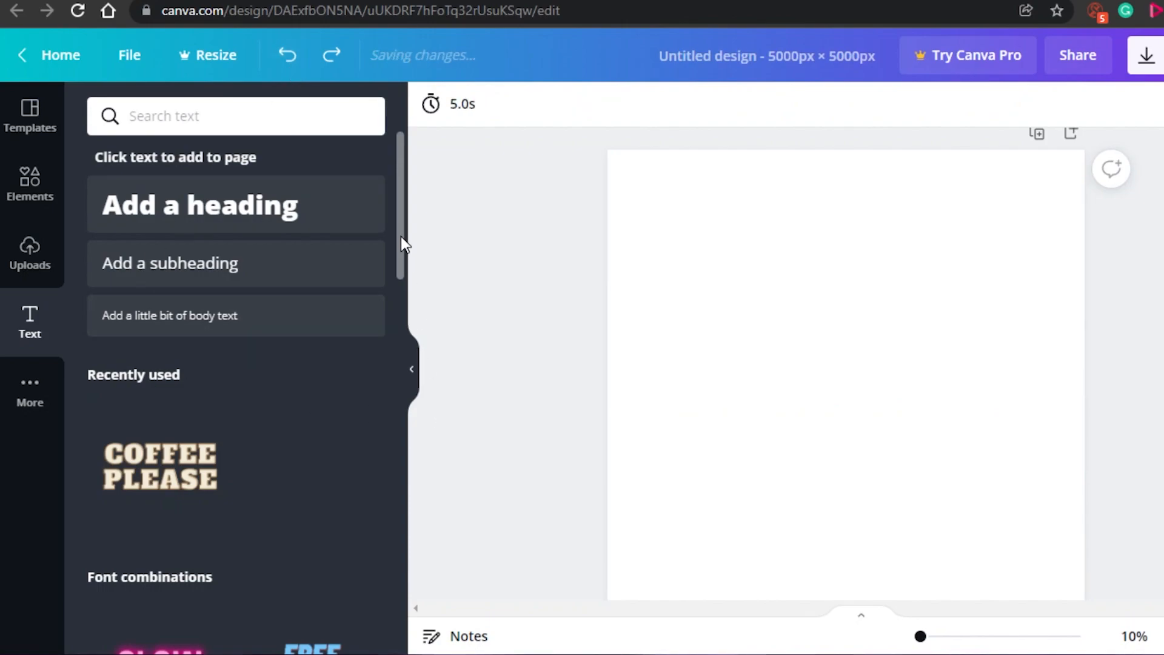
Browse the font combinations and add the pink "WOW!" text design to the page
left_click_drag(401, 231, 408, 335)
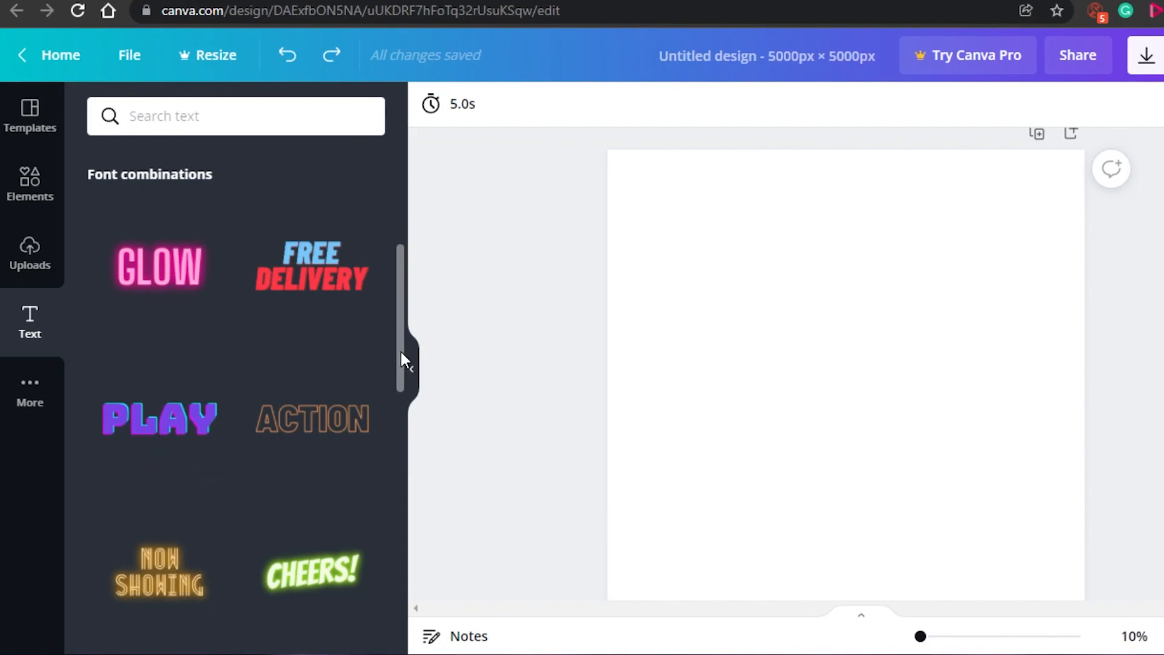
left_click_drag(399, 323, 402, 483)
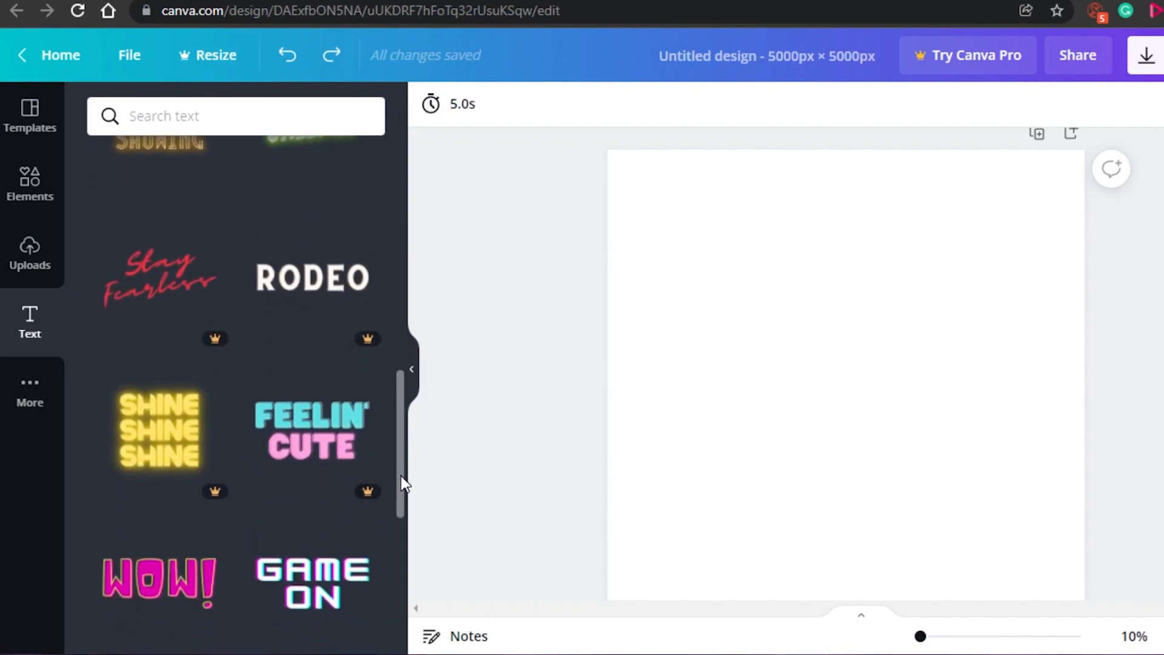
scroll(401, 475, "down", 2)
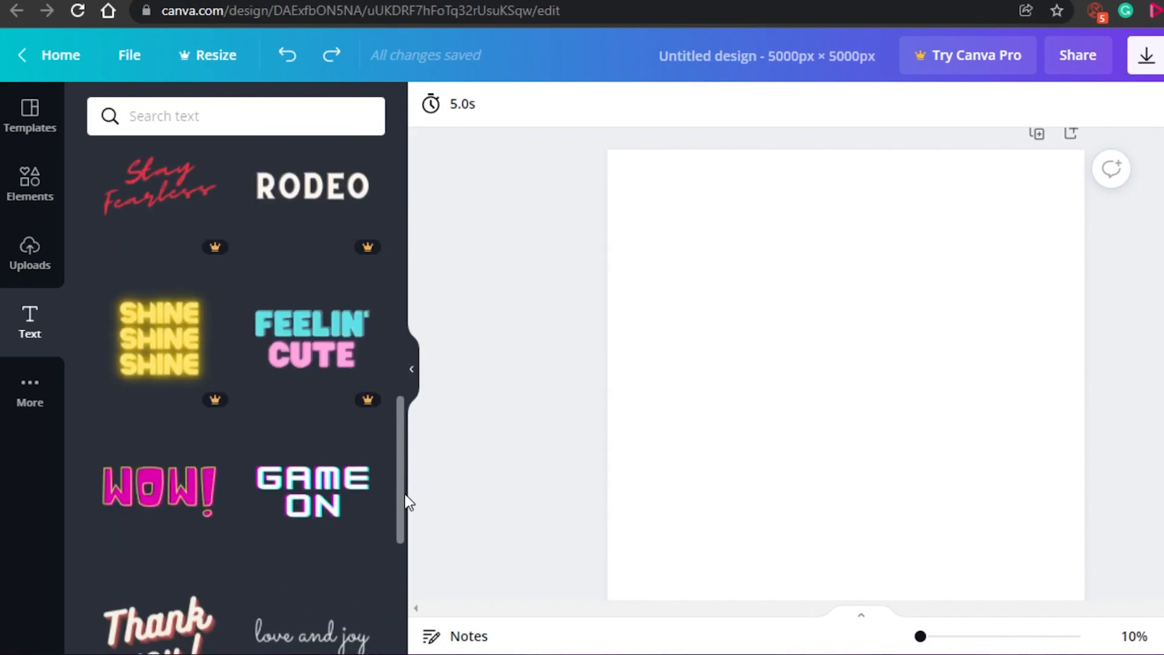
left_click_drag(401, 481, 399, 598)
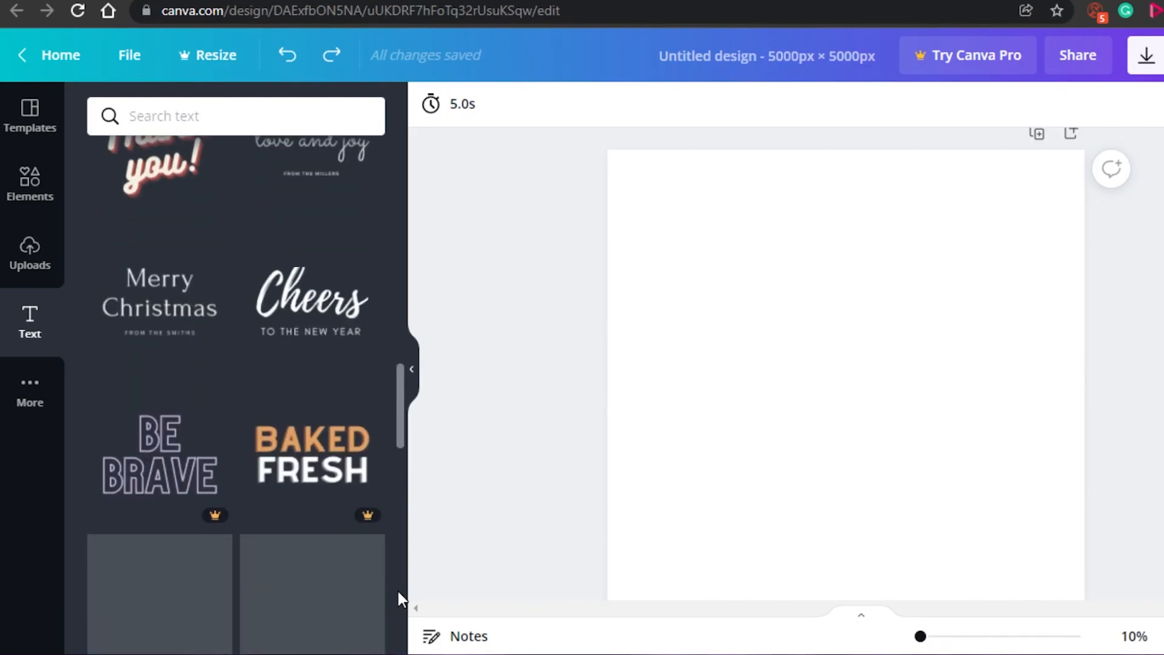
scroll(395, 476, "up", 8)
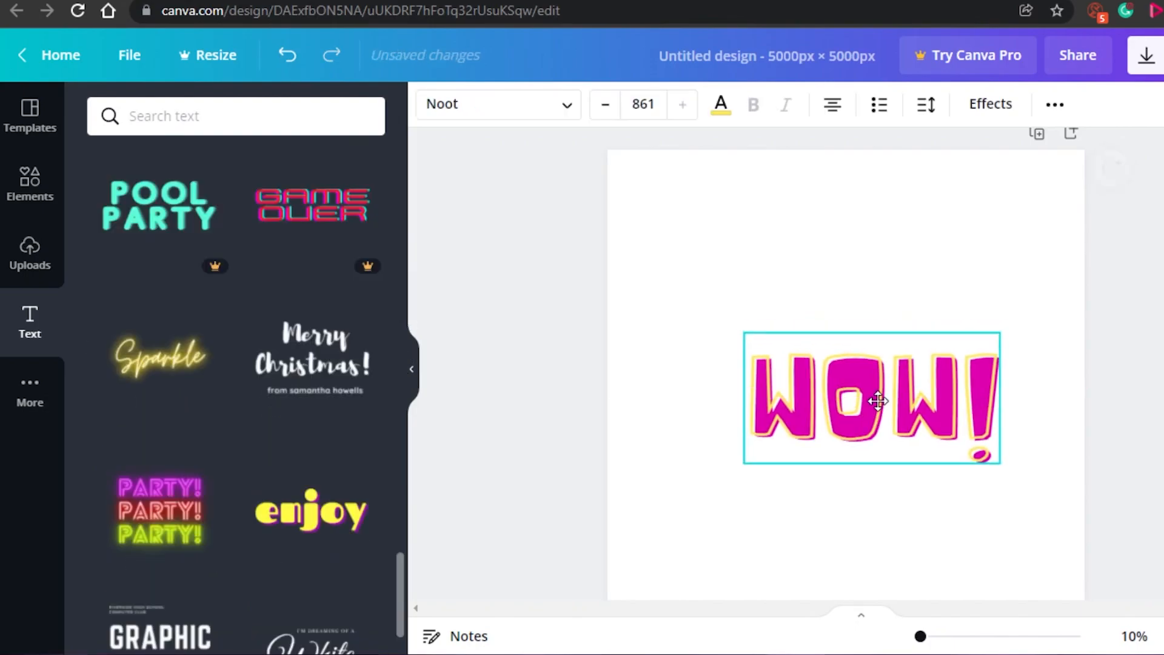
Enlarge the "WOW!" text to about font size 1361 and place it across the upper part of the page
left_click_drag(744, 333, 627, 266)
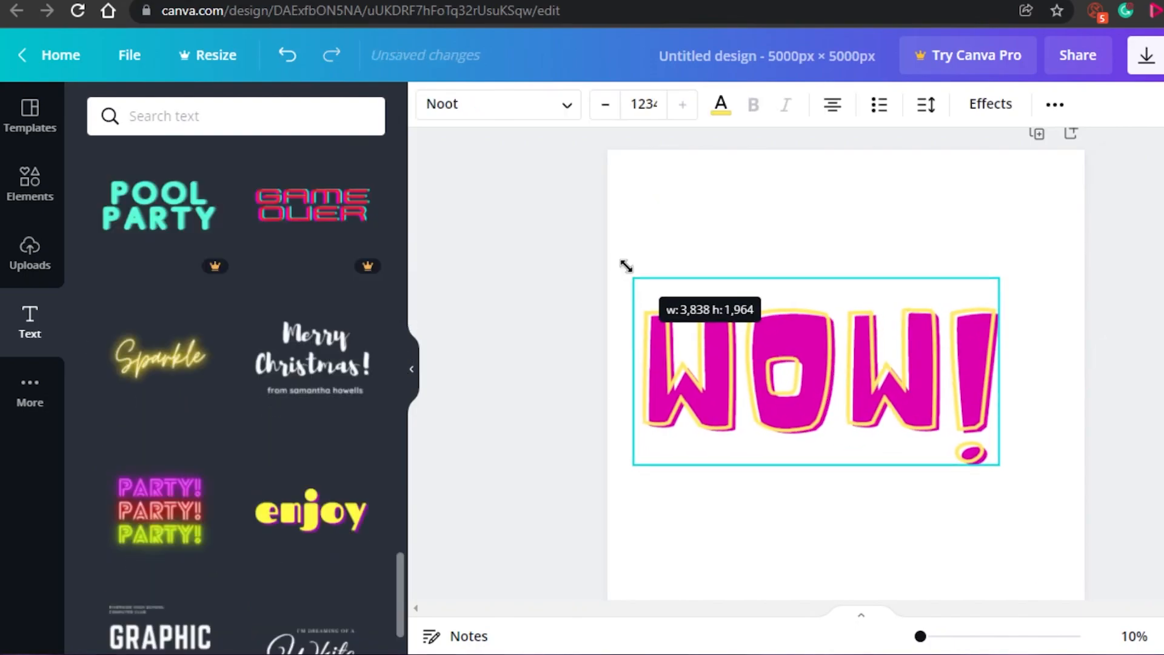
left_click_drag(784, 386, 855, 285)
left_click_drag(1009, 376, 1038, 391)
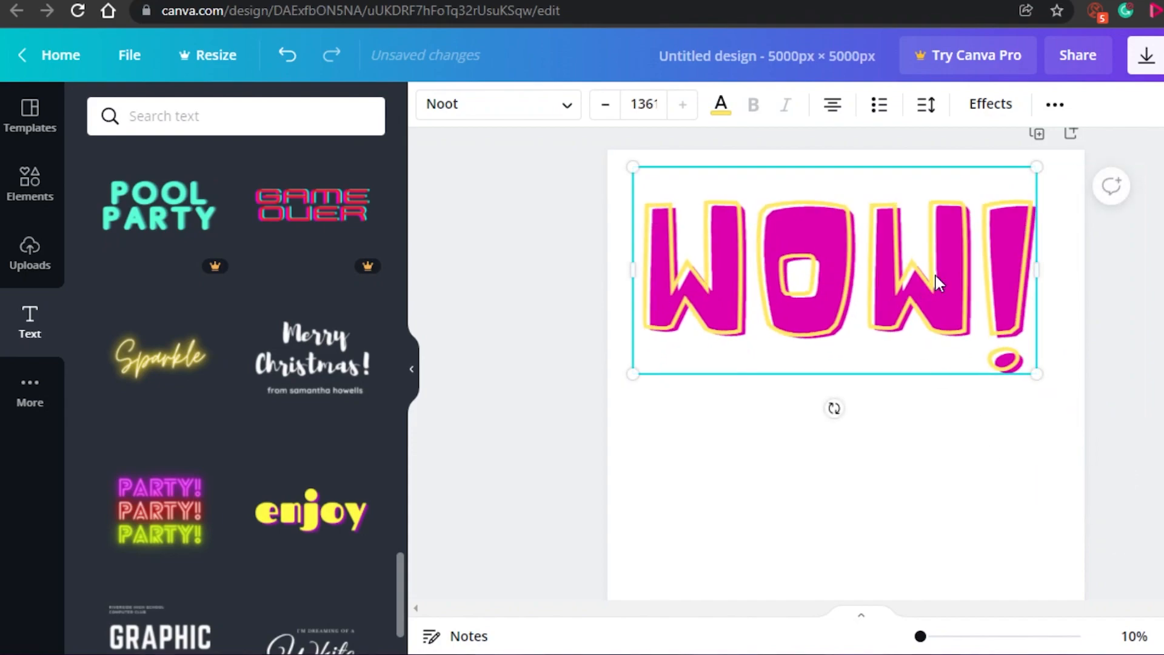
Change the "WOW!" text's yellow outline colour to black and scale the text to about font size 1244
left_click(720, 106)
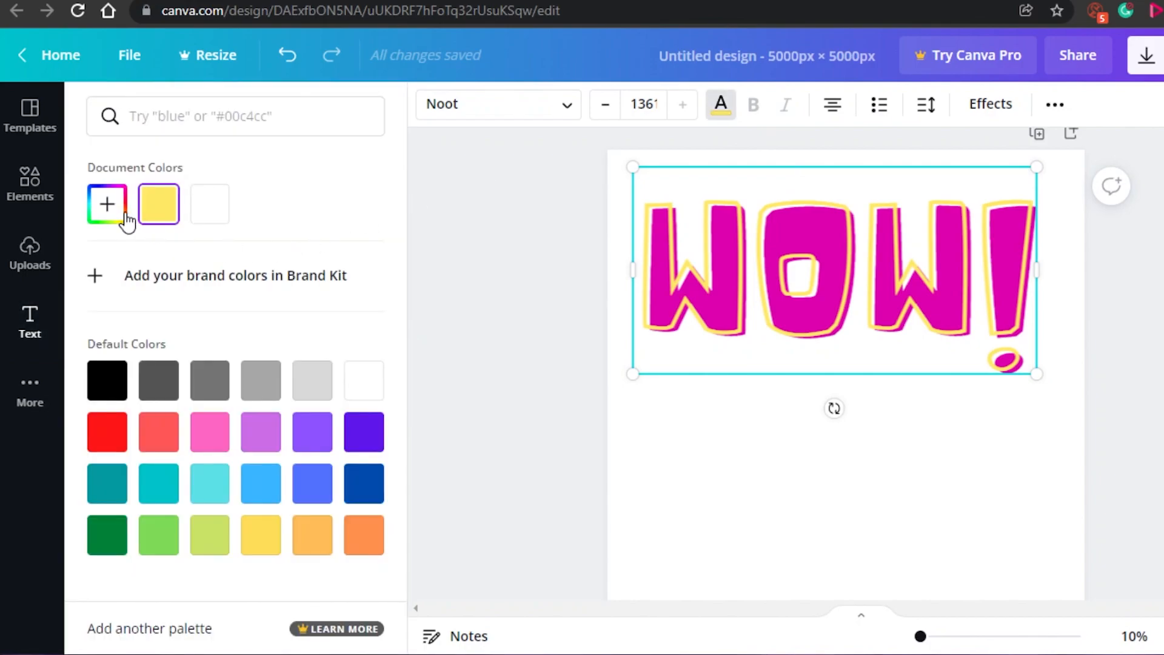
left_click(100, 384)
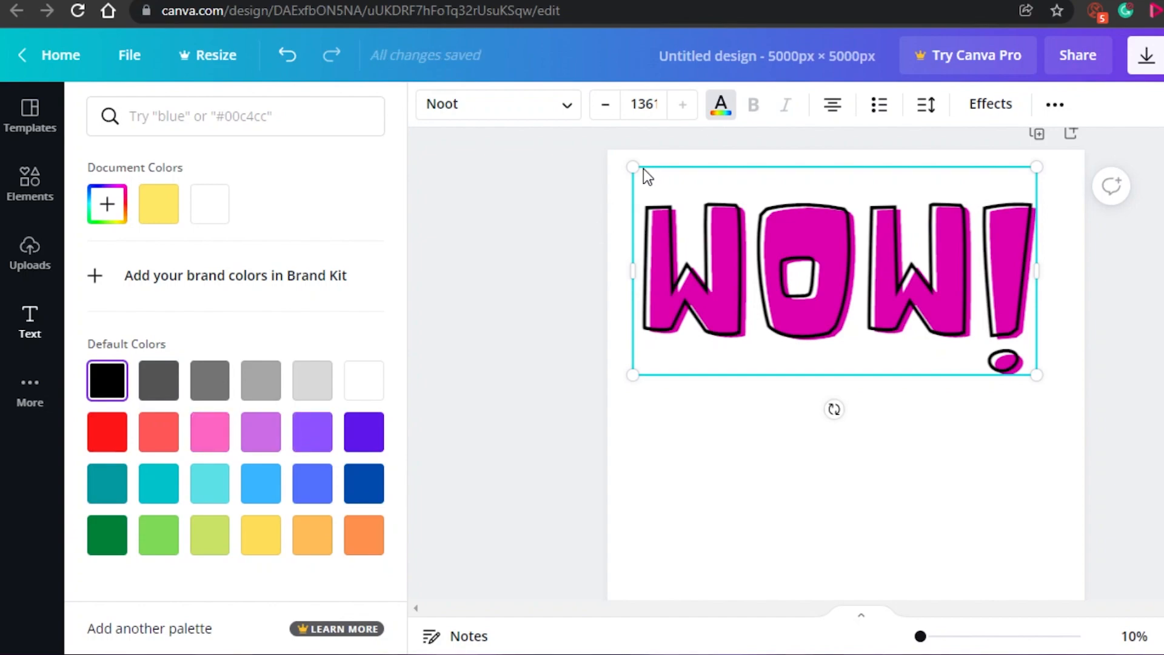
left_click_drag(635, 167, 668, 244)
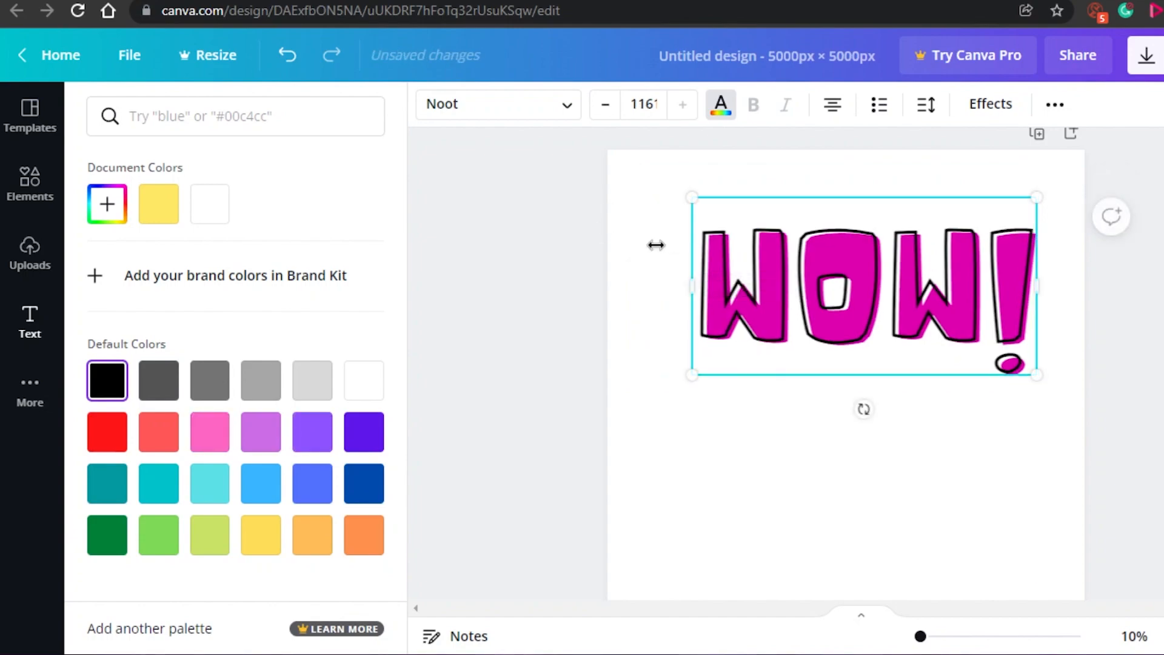
left_click_drag(690, 197, 666, 187)
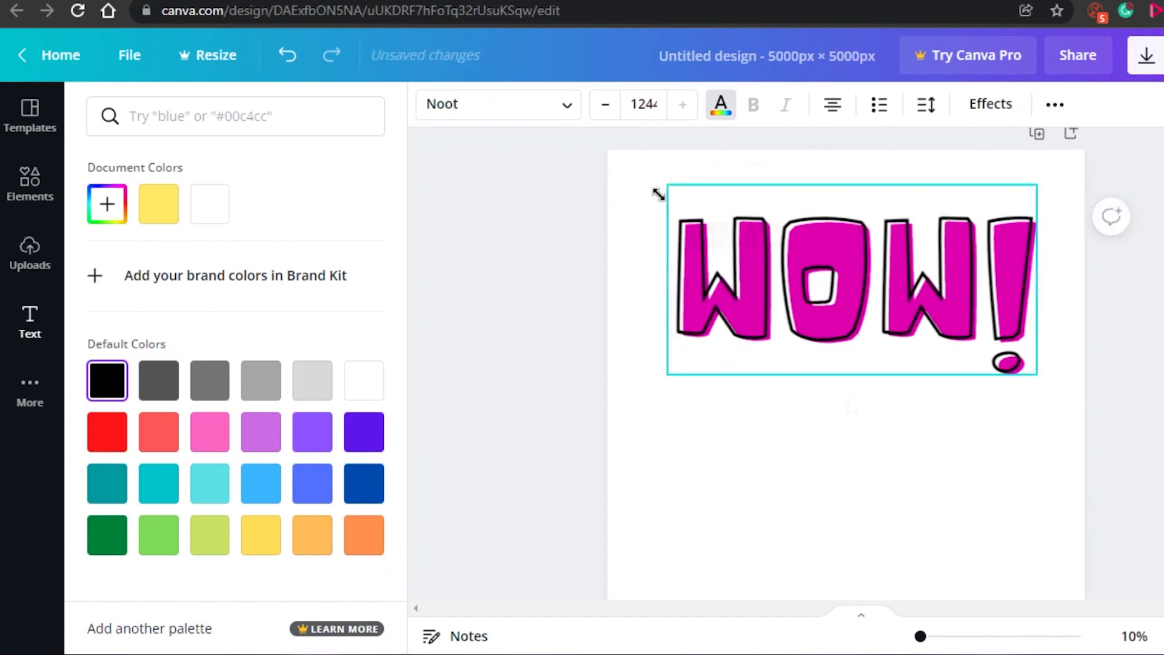
Delete the "WOW!" text and add the "love, peace, and joy" text design to the blank page
left_click(30, 323)
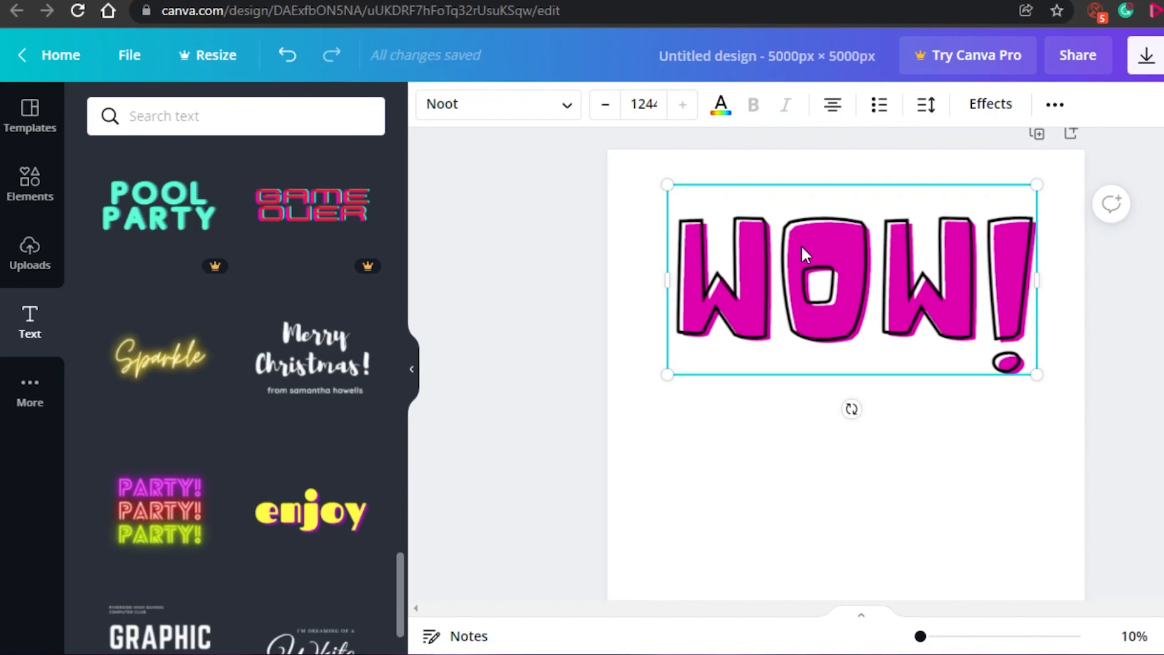
key("BackSpace")
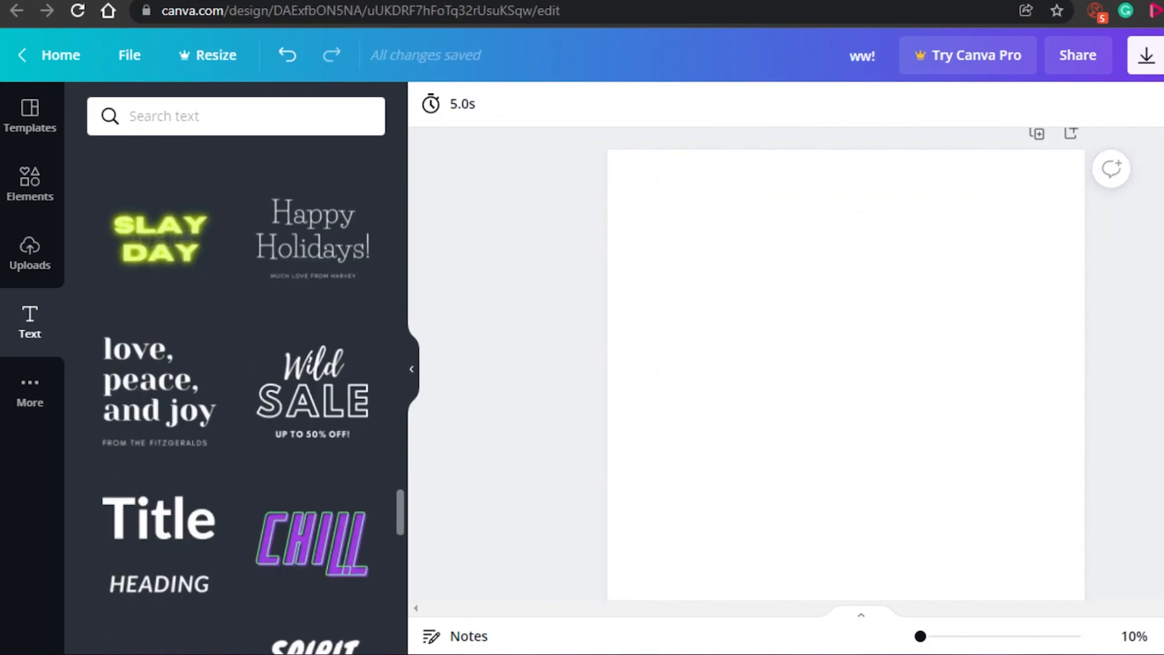
scroll(846, 364, "up", 1)
scroll(846, 364, "down", 5)
scroll(846, 364, "up", 1)
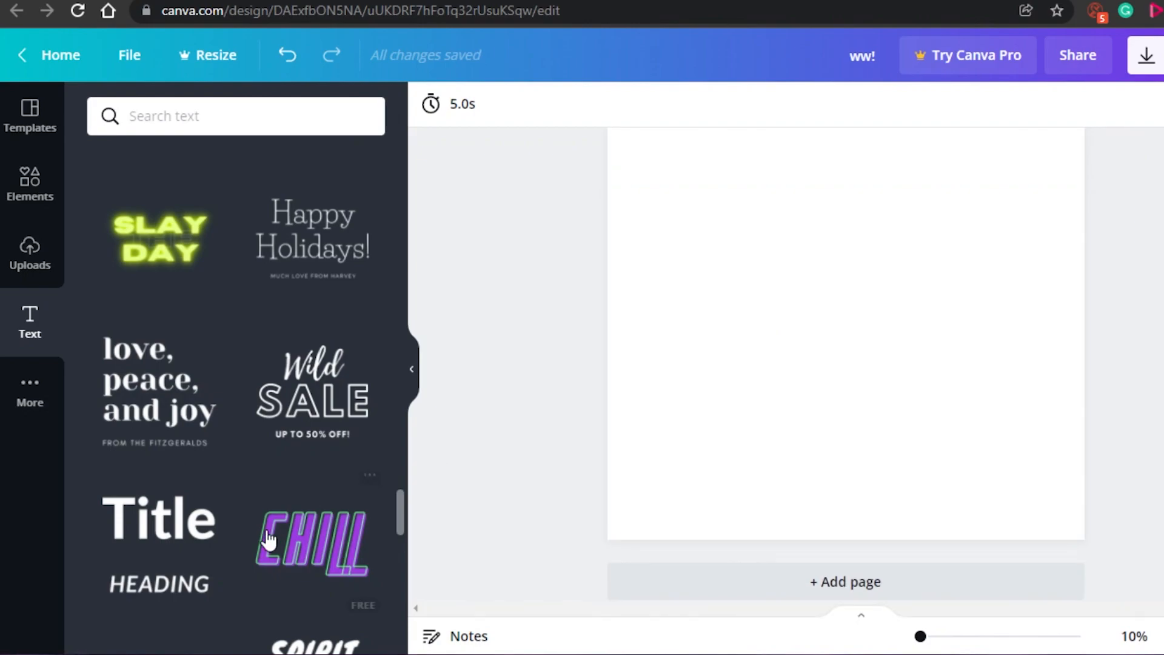
left_click(134, 412)
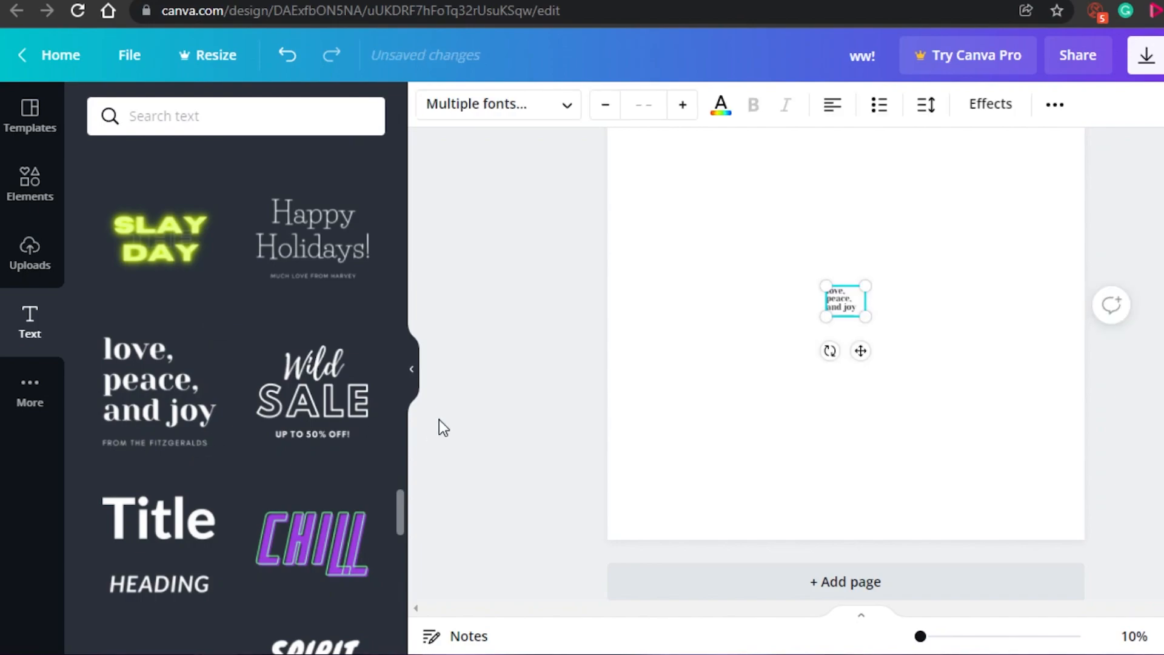
Enlarge the "love, peace, and joy" text design until it nearly fills the page and adjust its position
scroll(1134, 339, "up", 1)
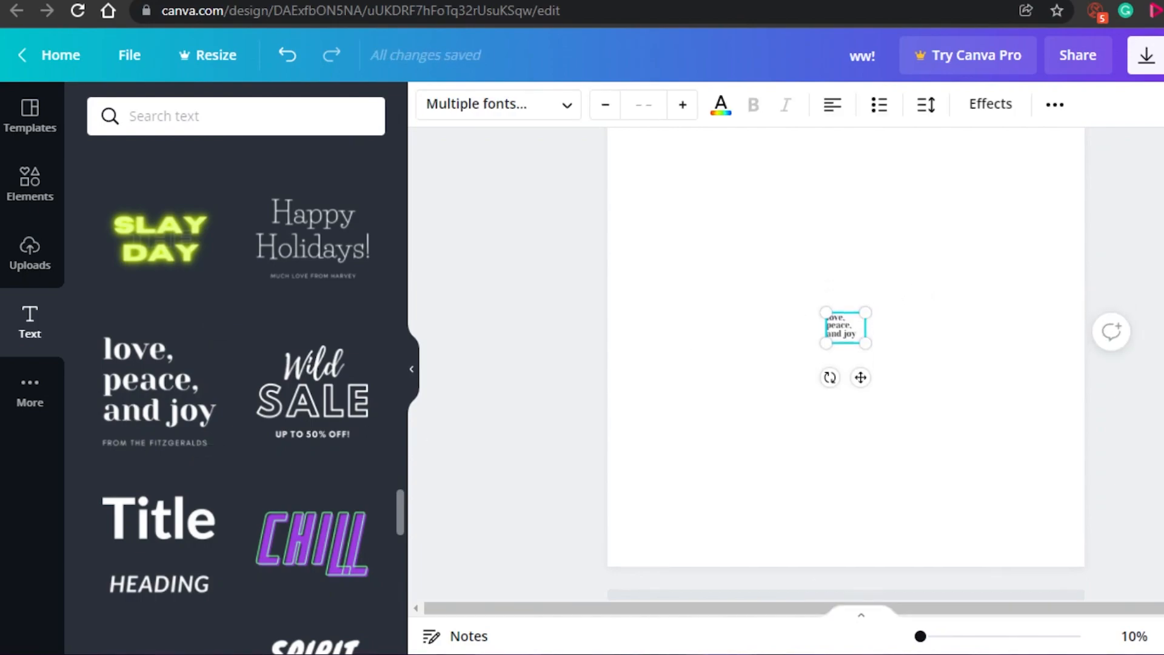
left_click(1139, 333)
left_click(848, 366)
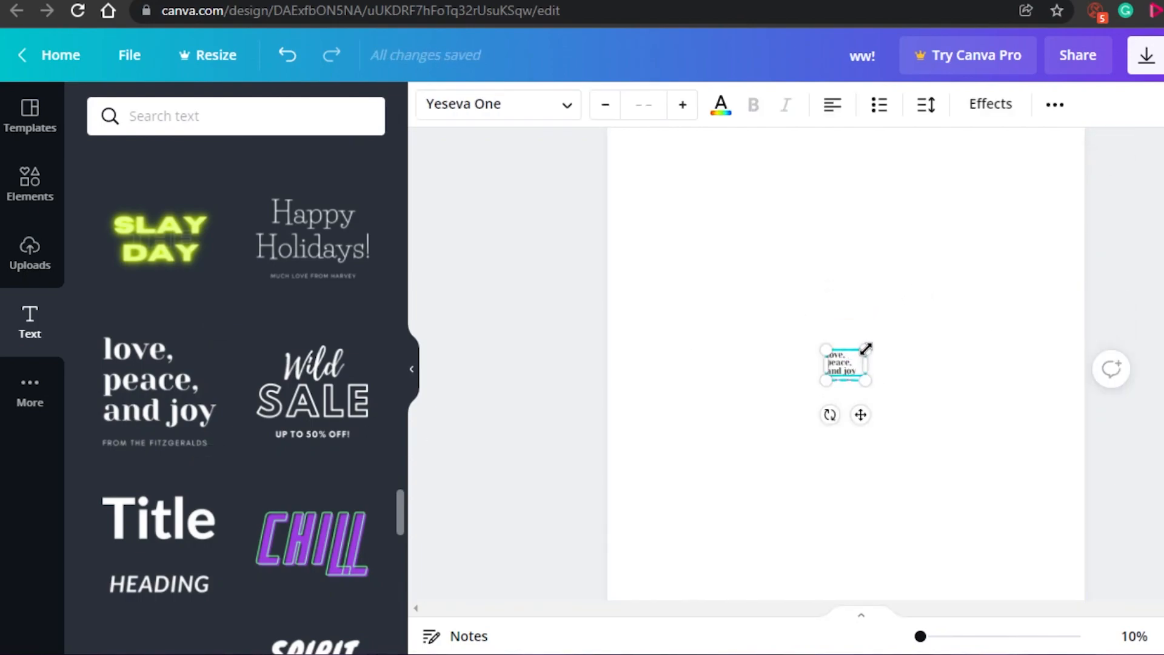
left_click_drag(947, 231, 1019, 148)
scroll(846, 364, "up", 1)
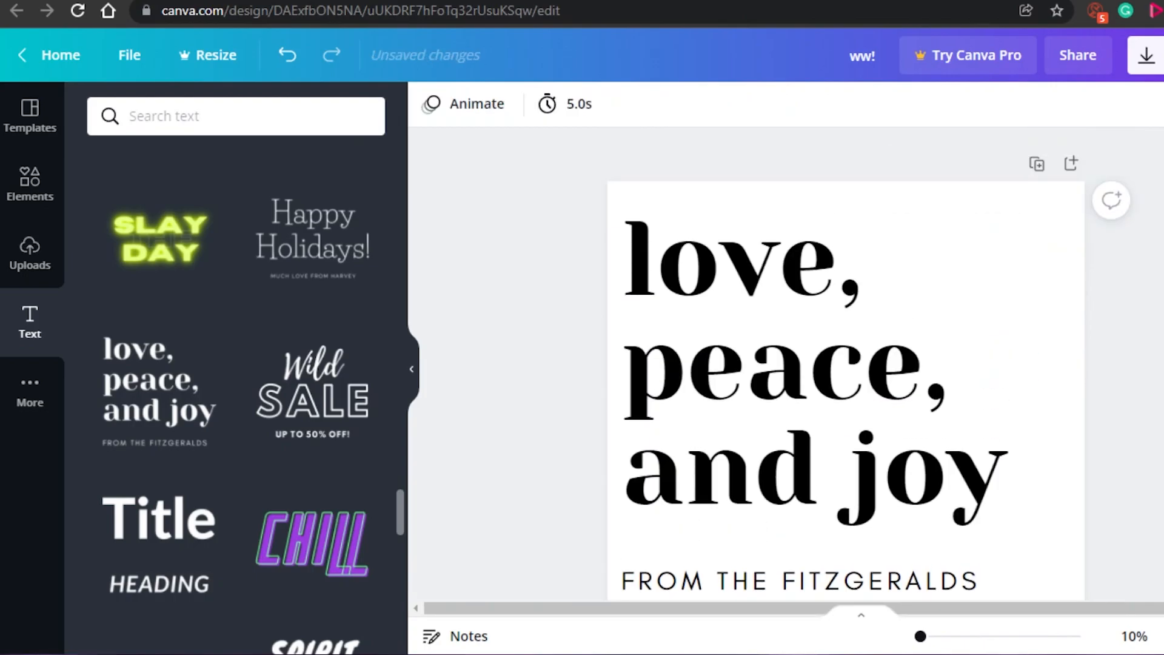
scroll(847, 364, "down", 1)
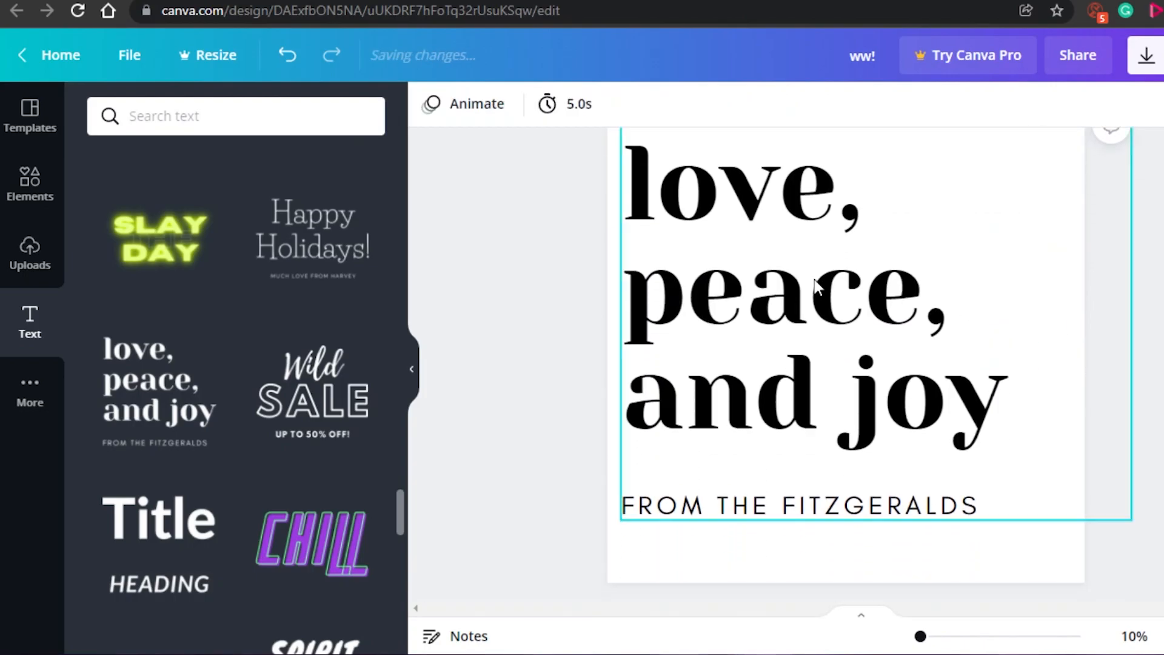
left_click(816, 286)
left_click(1138, 328)
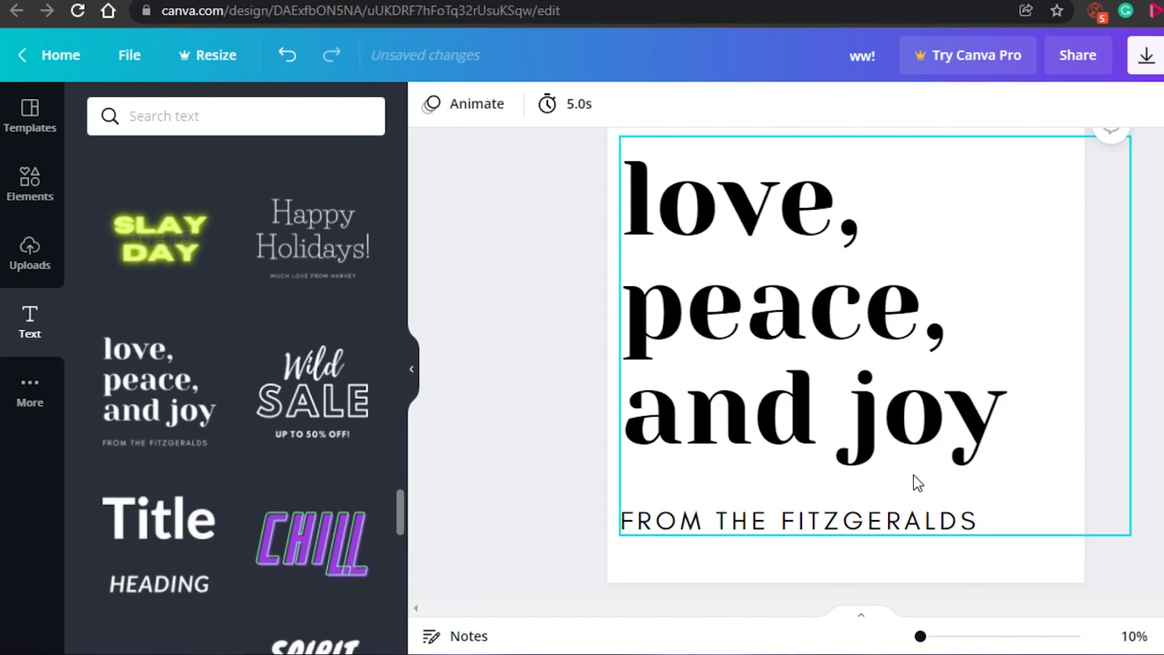
Delete the small caption line beneath the "love, peace, and joy" text
left_click(995, 516)
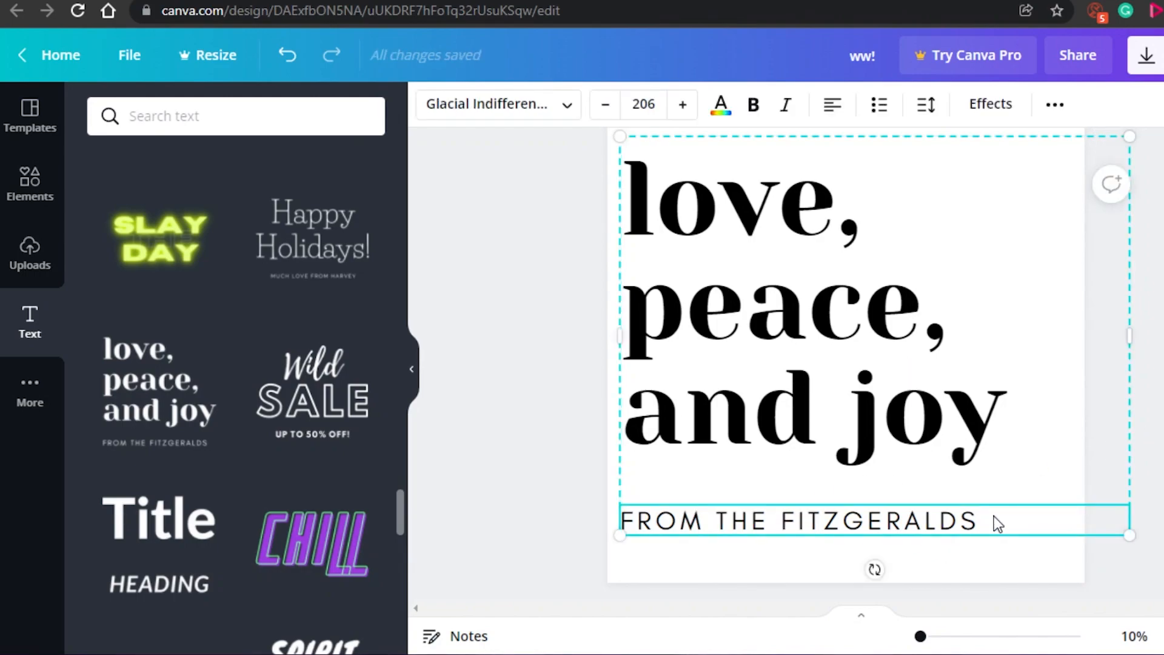
double_click(994, 515)
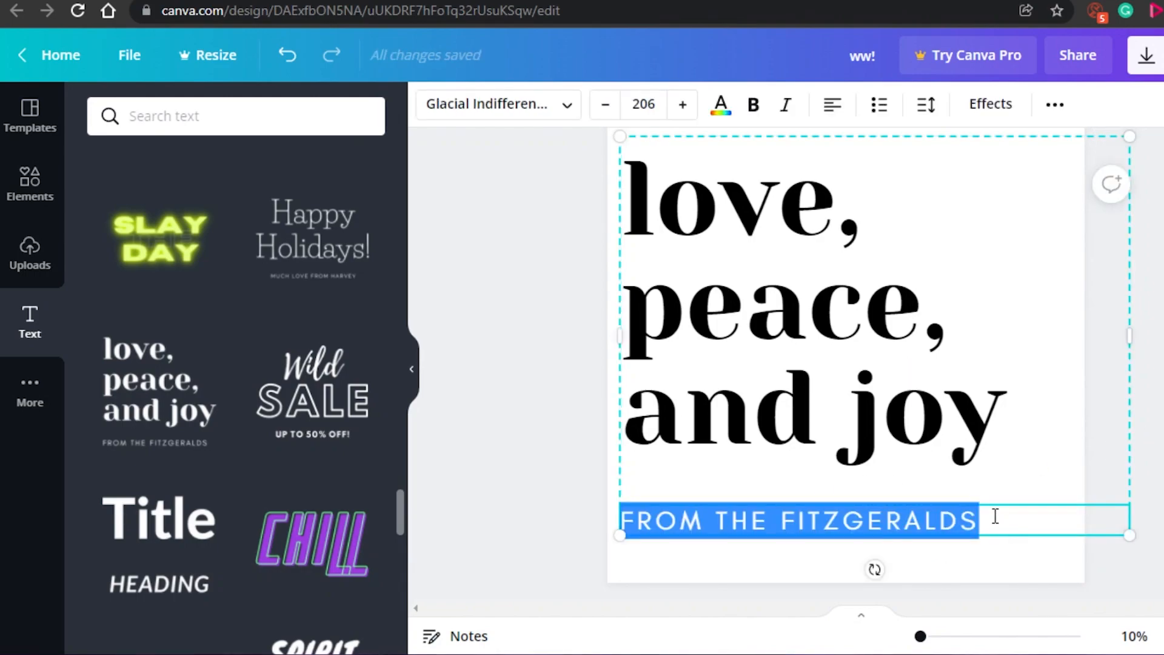
key("BackSpace")
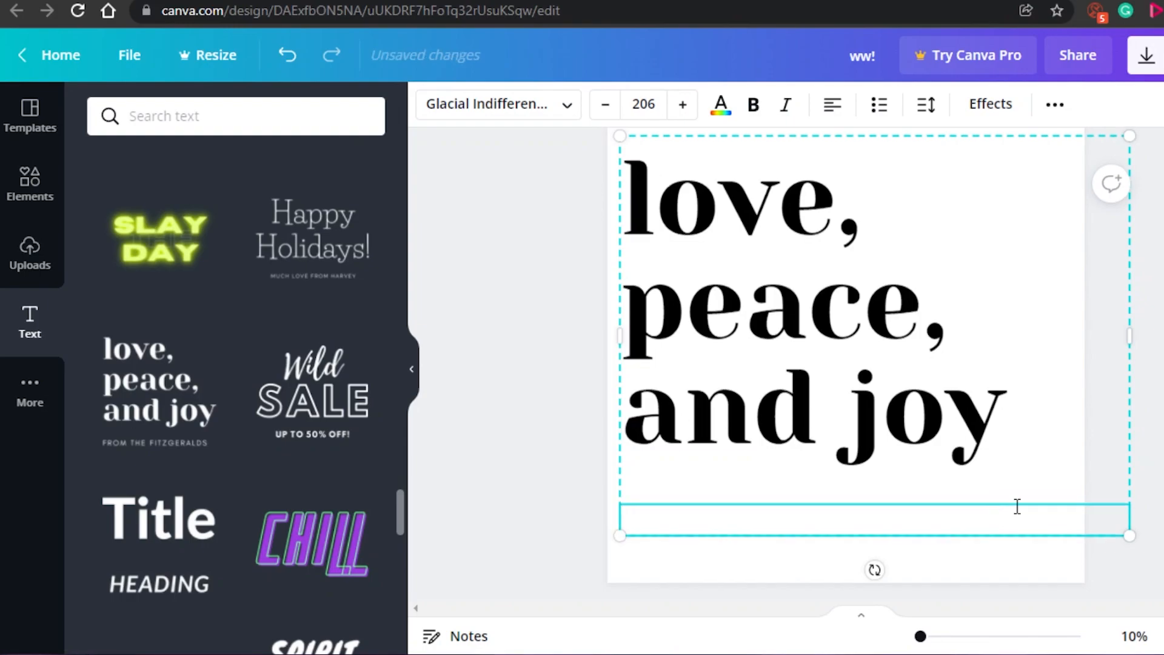
left_click(527, 388)
Move the "love, peace, and joy" text slightly down and to the right on the page
left_click(811, 386)
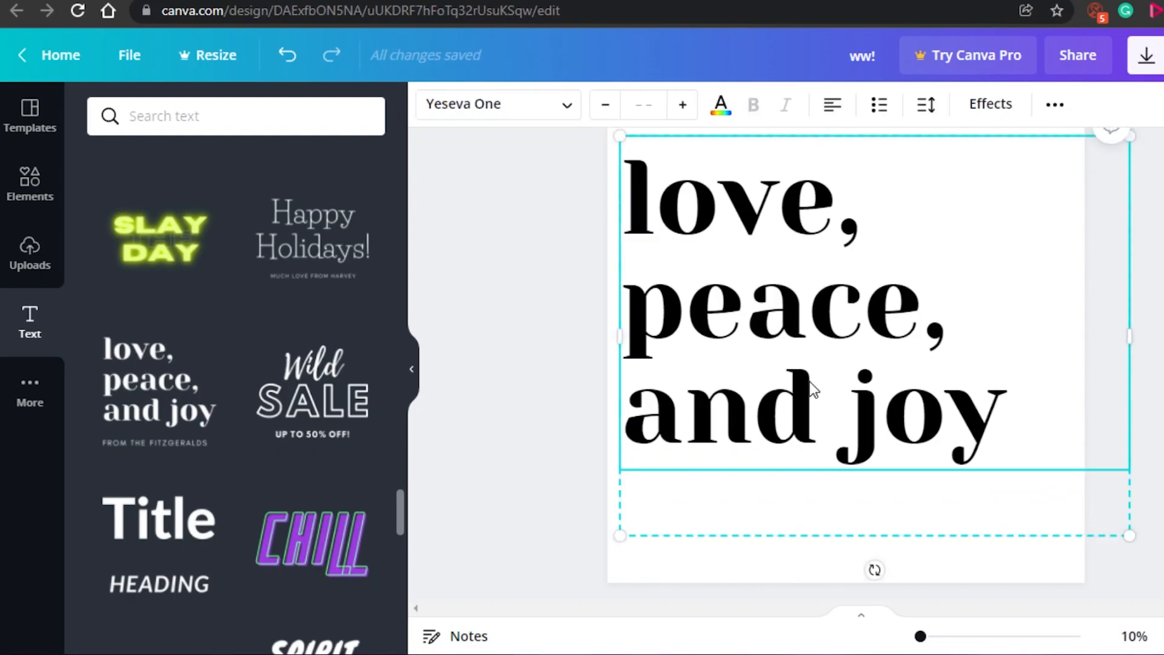
mouse_move(809, 379)
left_mouse_down()
mouse_move(827, 380)
mouse_move(814, 357)
mouse_move(815, 394)
left_mouse_up()
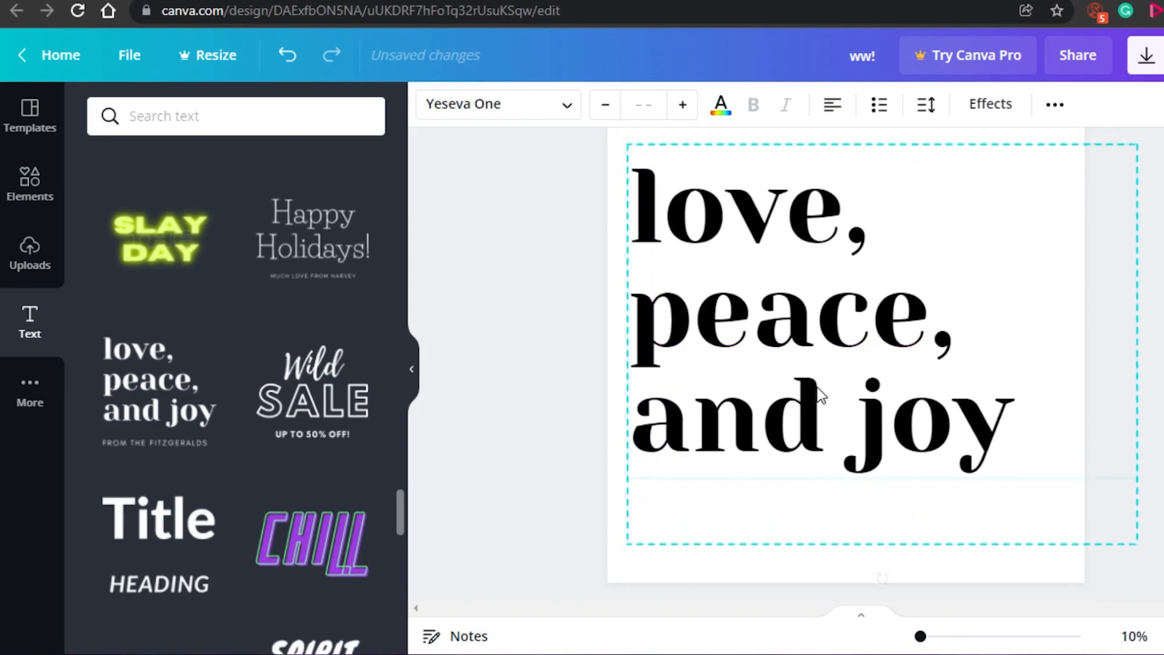
left_click(882, 577)
scroll(846, 376, "up", 1)
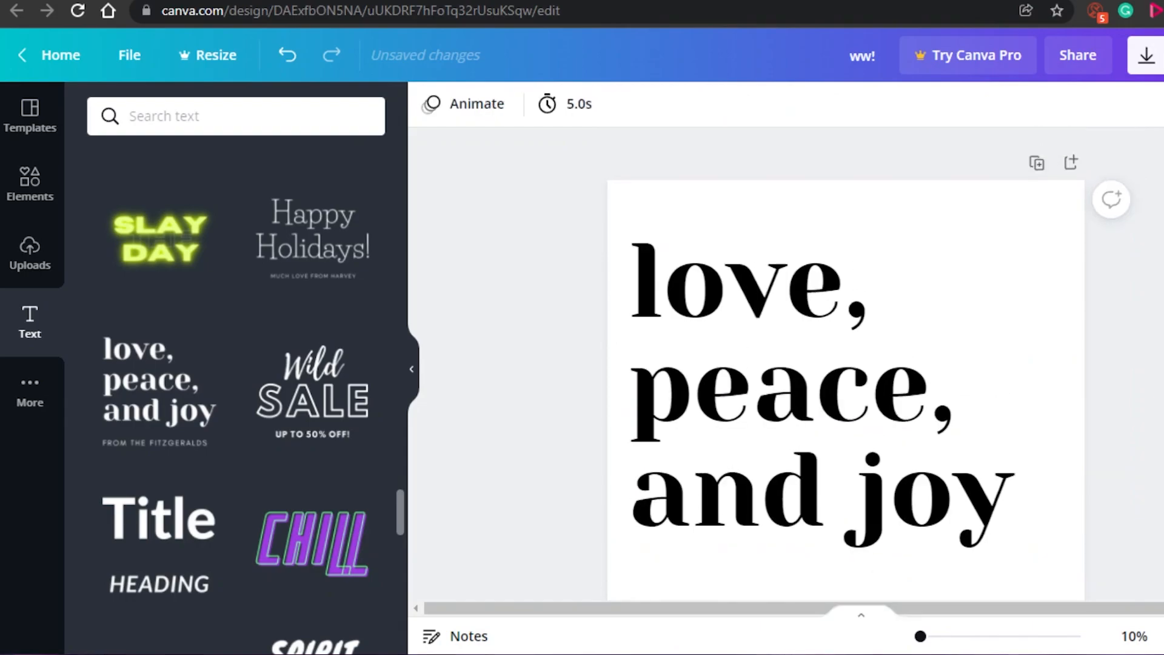
Capitalise the first letter of each line so the text reads "Love, Peace, And joy"
scroll(846, 376, "down", 1)
left_click(683, 184)
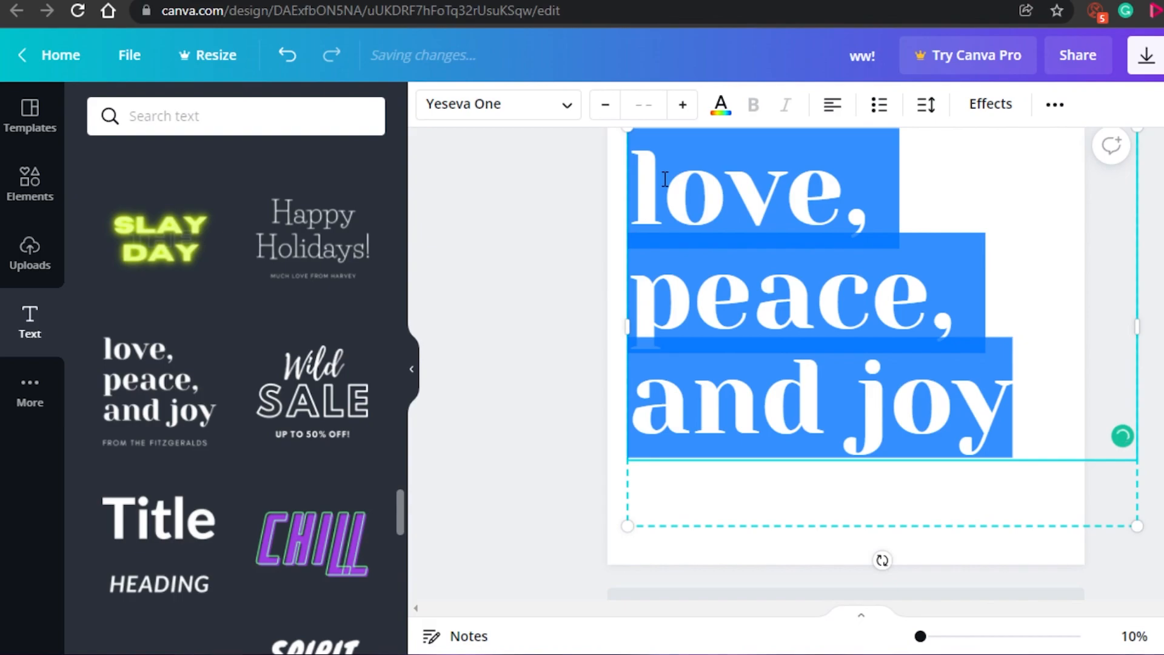
left_click(666, 179)
key("BackSpace")
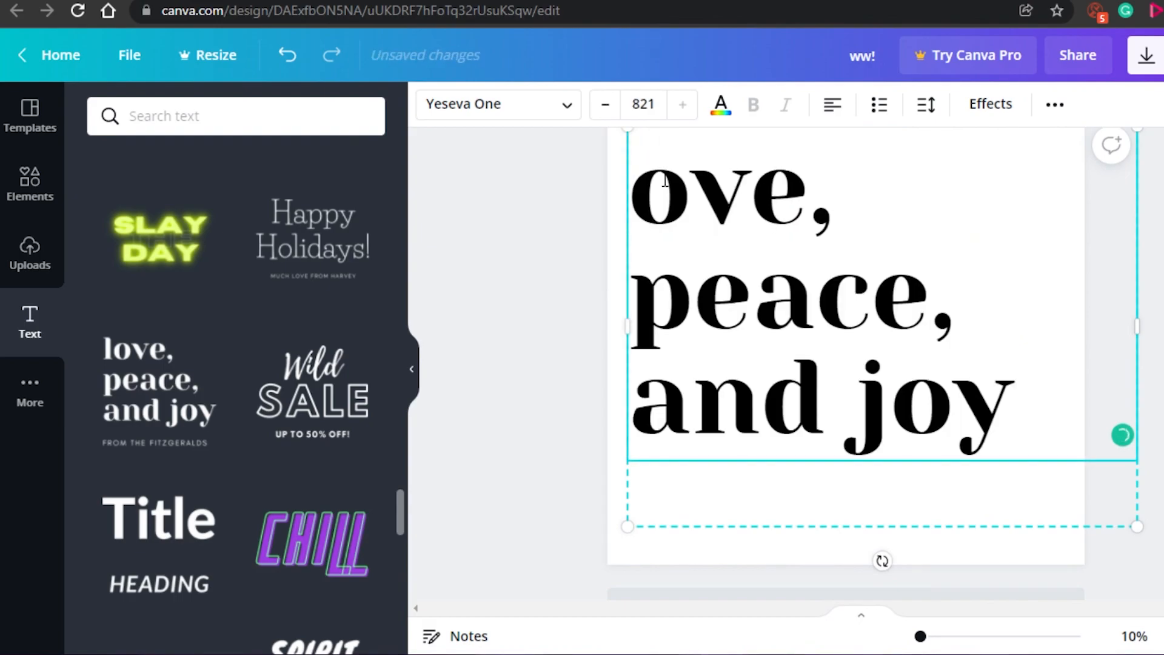
type("L")
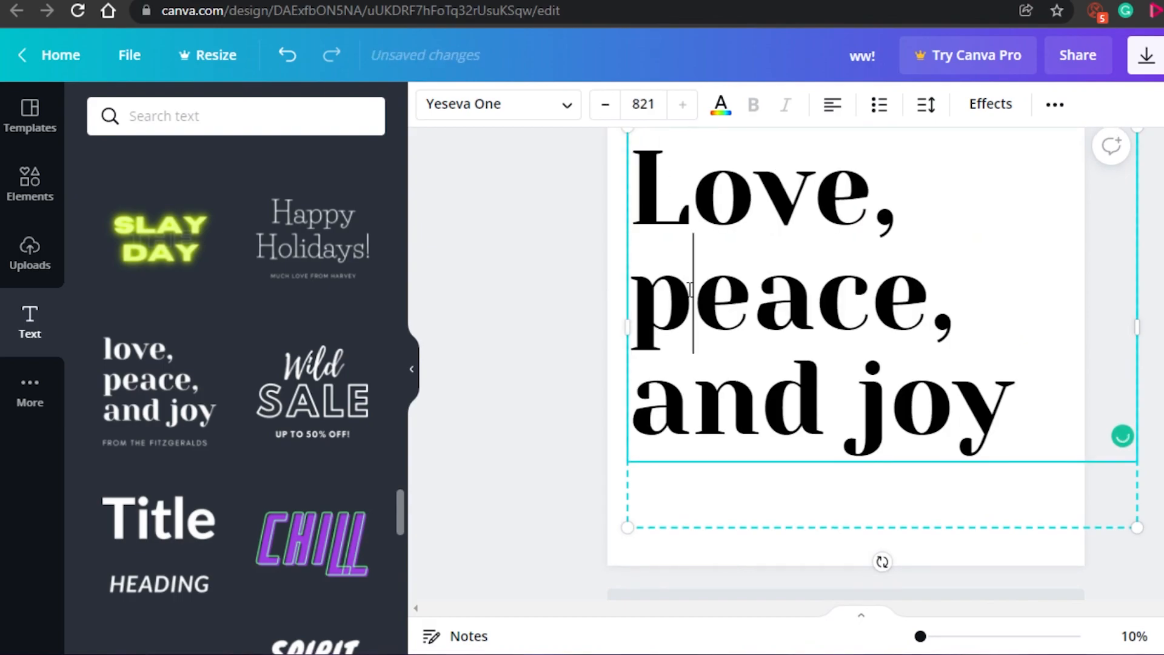
key("BackSpace")
type("P")
key("Down")
key("BackSpace")
type("A")
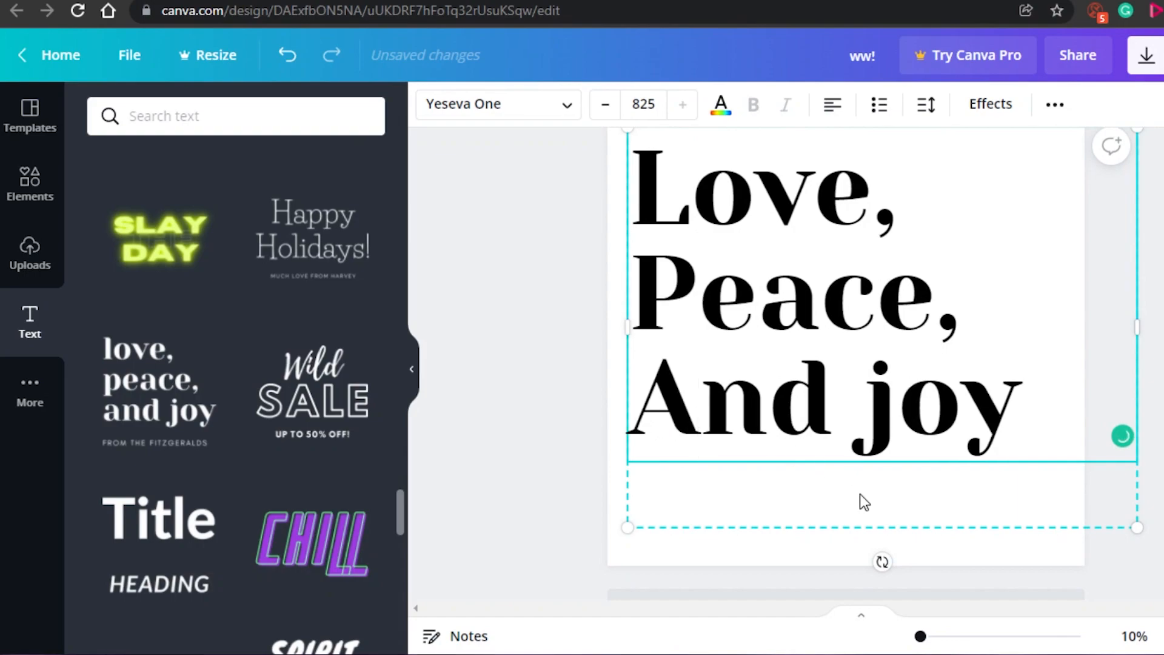
Move the "Love, Peace, And joy" text slightly lower on the page and deselect it
left_click(1155, 358)
mouse_move(768, 247)
left_mouse_down()
mouse_move(768, 283)
mouse_move(767, 257)
left_mouse_up()
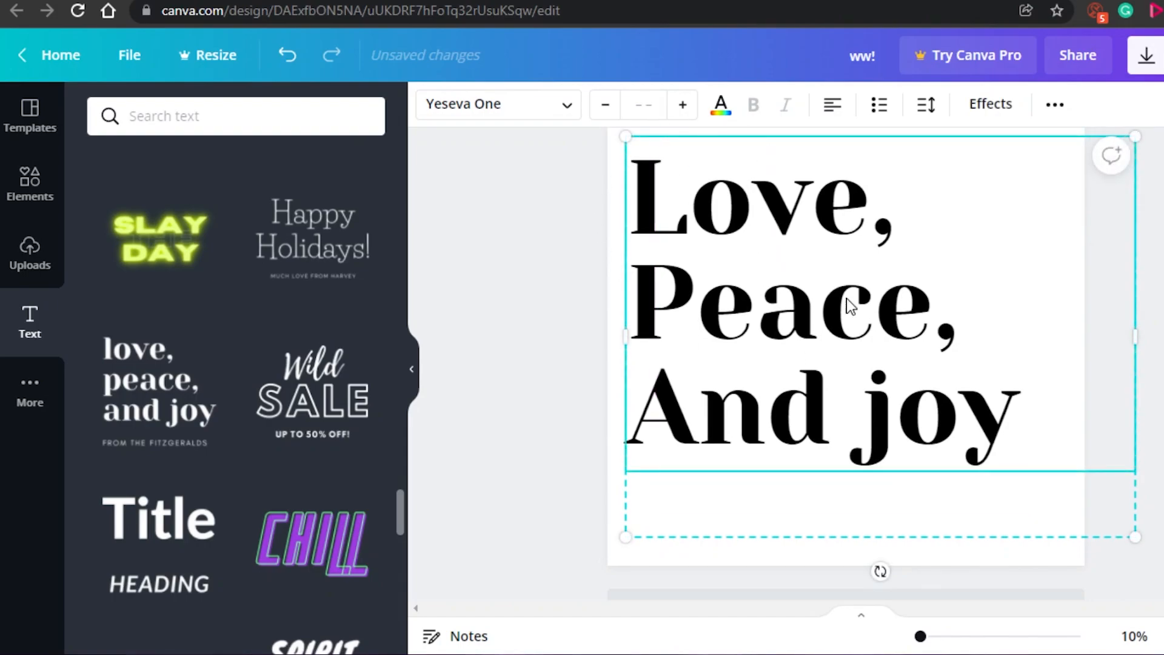
scroll(786, 364, "up", 1)
scroll(786, 364, "down", 2)
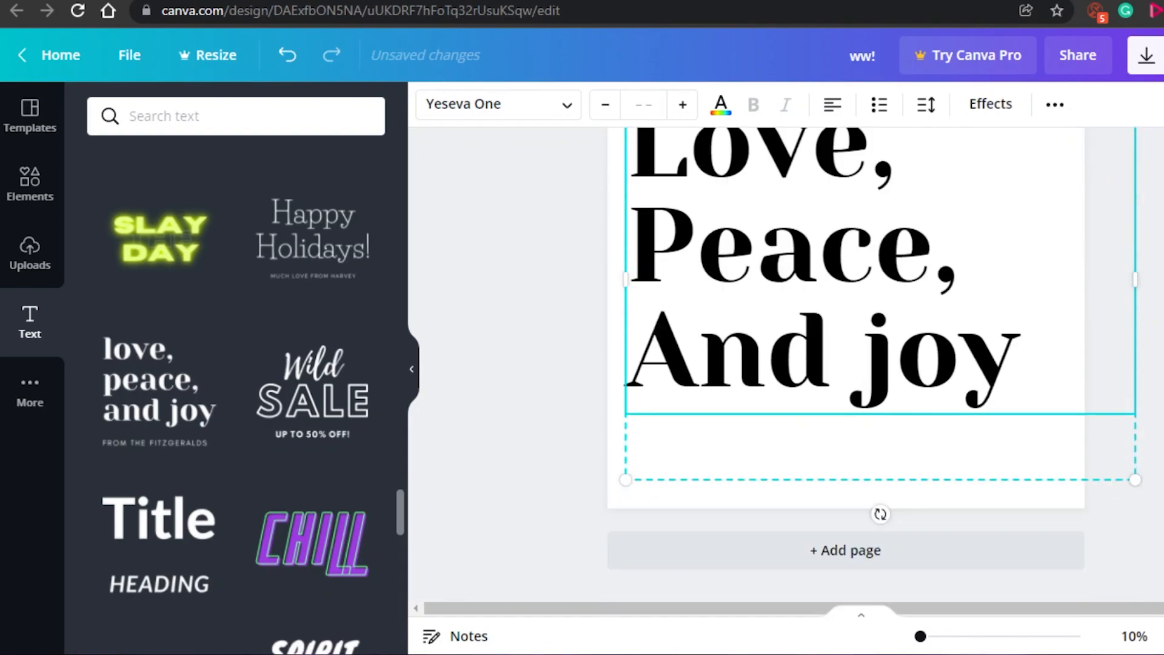
scroll(786, 364, "up", 2)
scroll(786, 364, "down", 2)
left_click(569, 441)
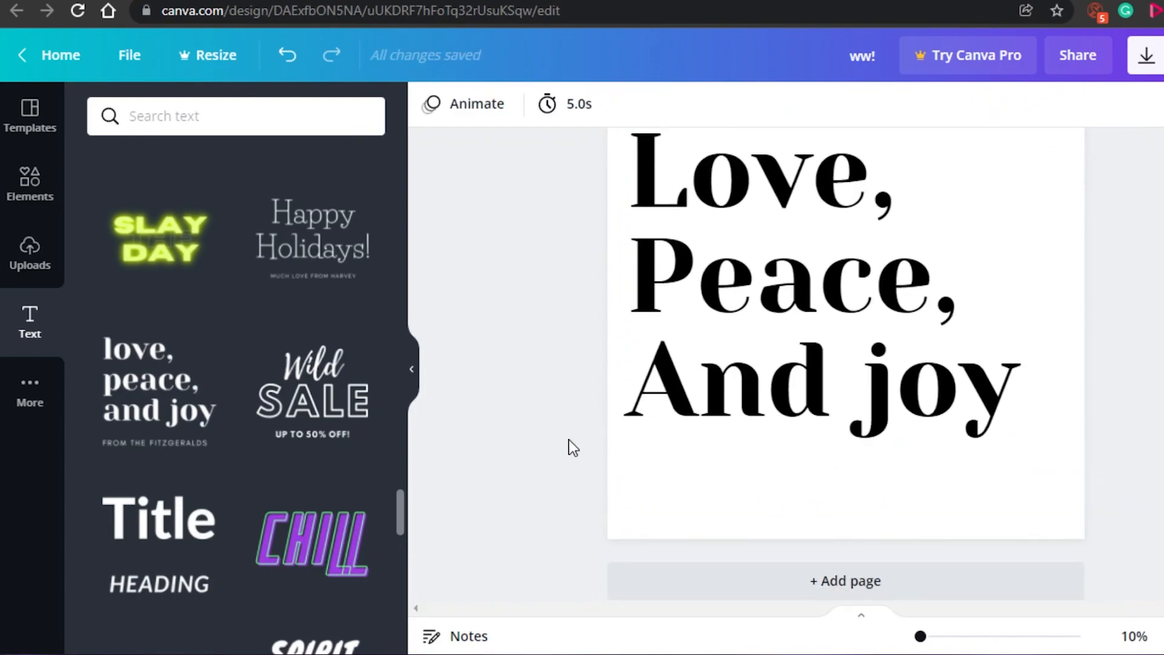
scroll(926, 346, "up", 2)
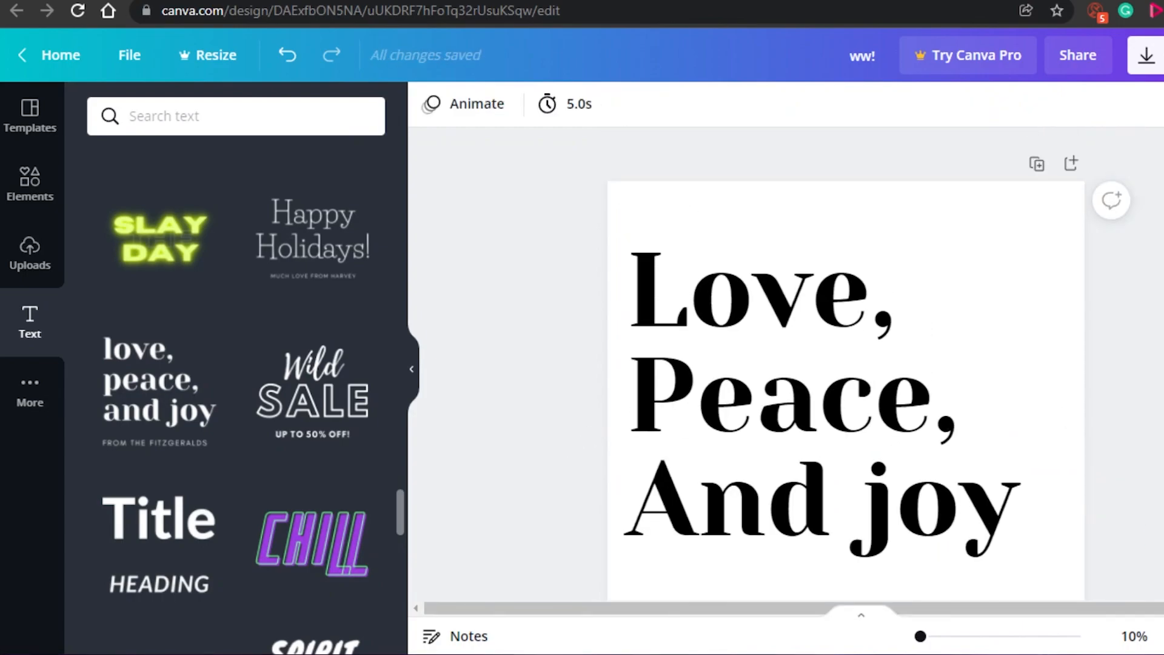
scroll(926, 346, "down", 2)
scroll(846, 330, "up", 2)
scroll(846, 330, "down", 1)
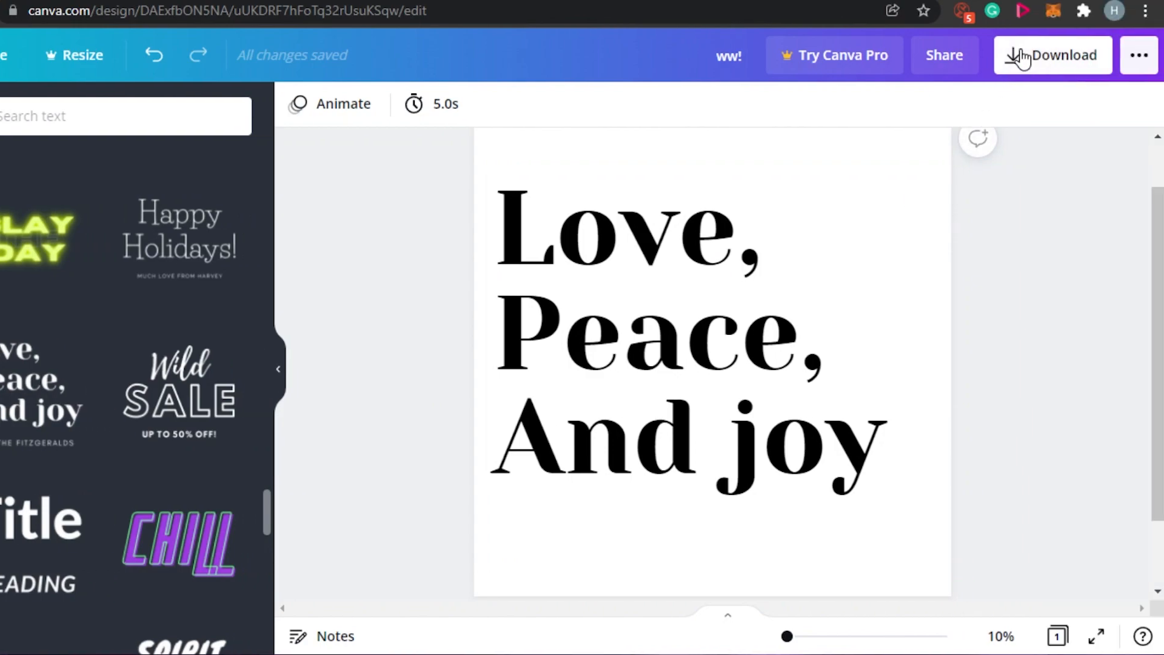
Download the design as a PNG file at 5000 × 5000 px and dismiss the sharing notice
left_click(1023, 58)
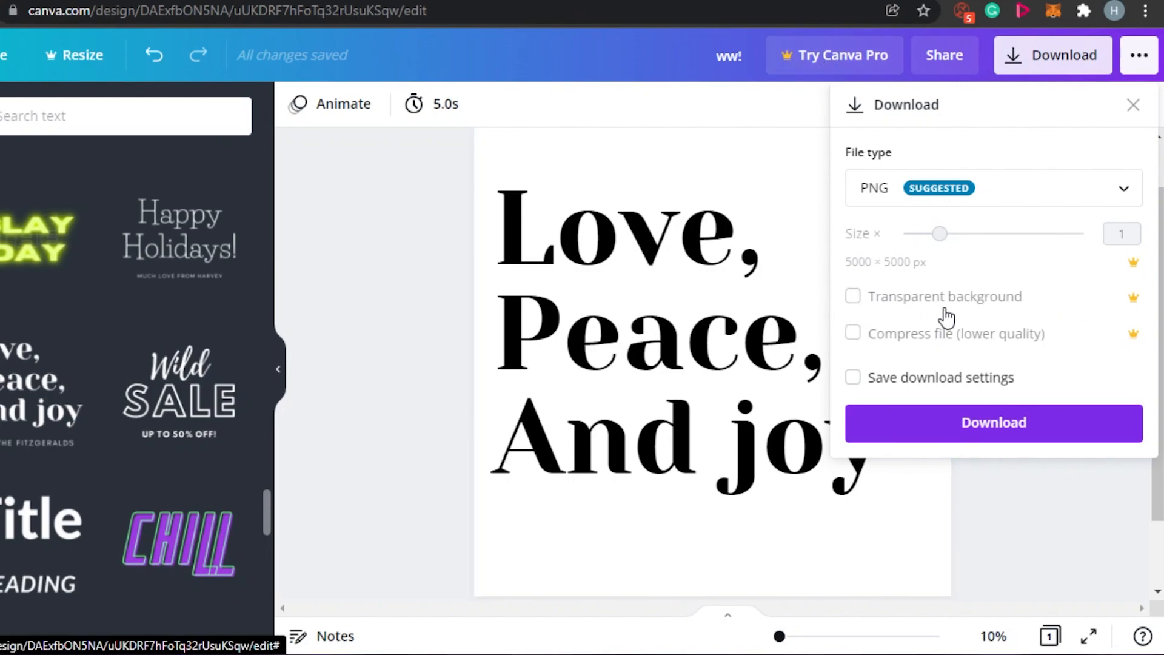
left_click(503, 155)
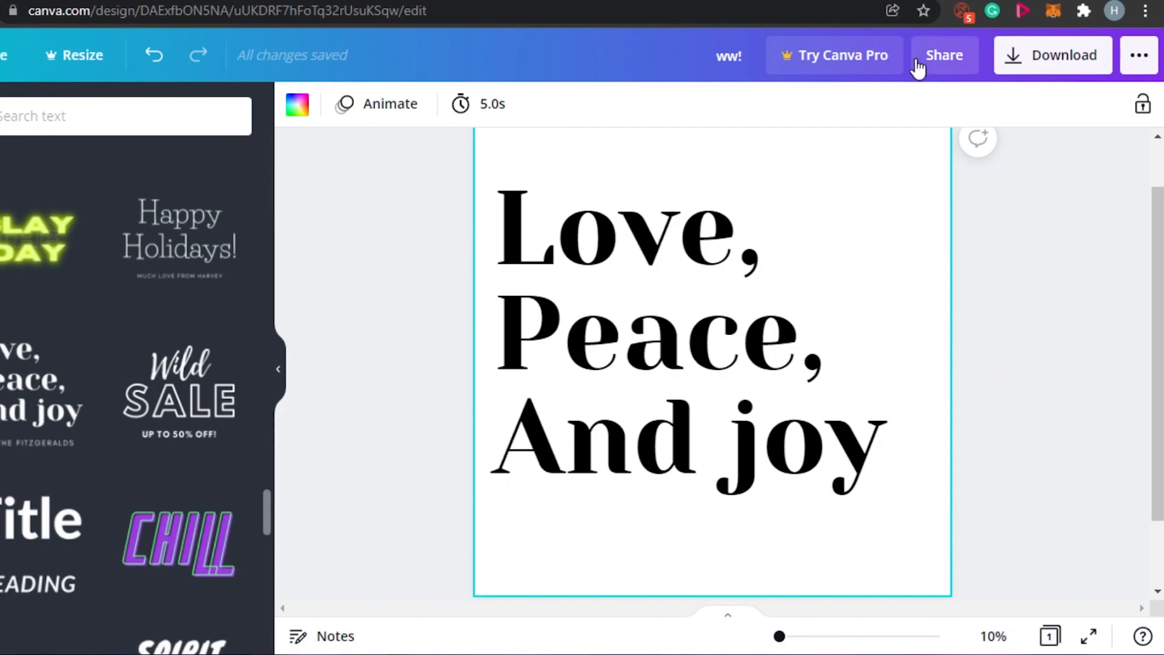
left_click(1025, 56)
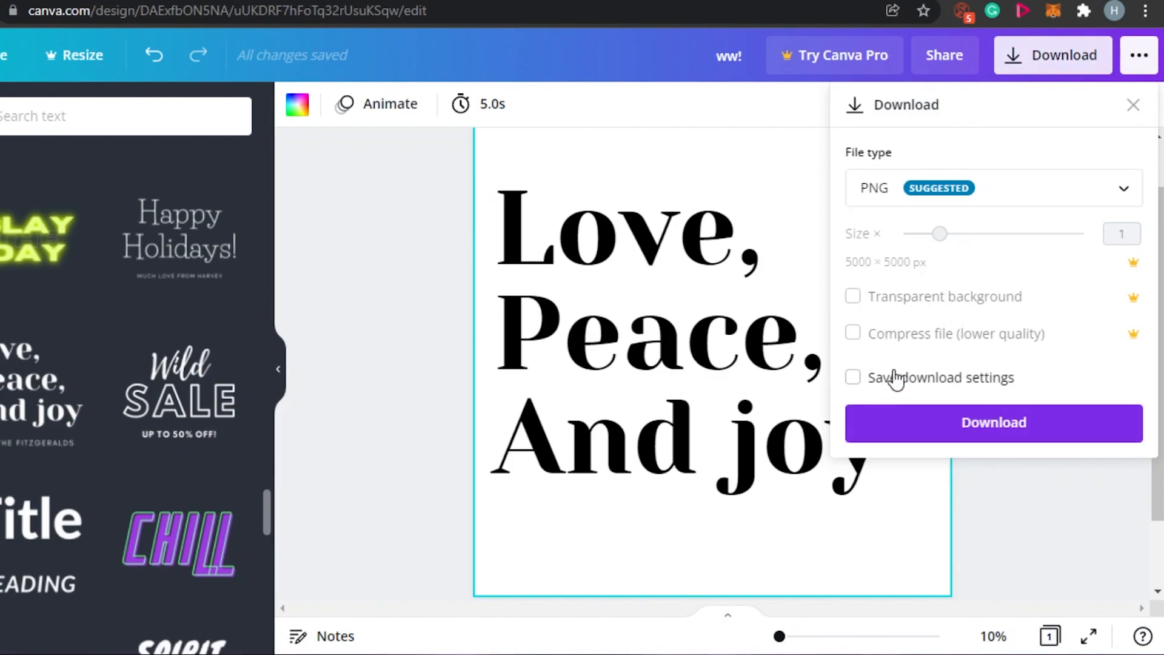
left_click(1132, 198)
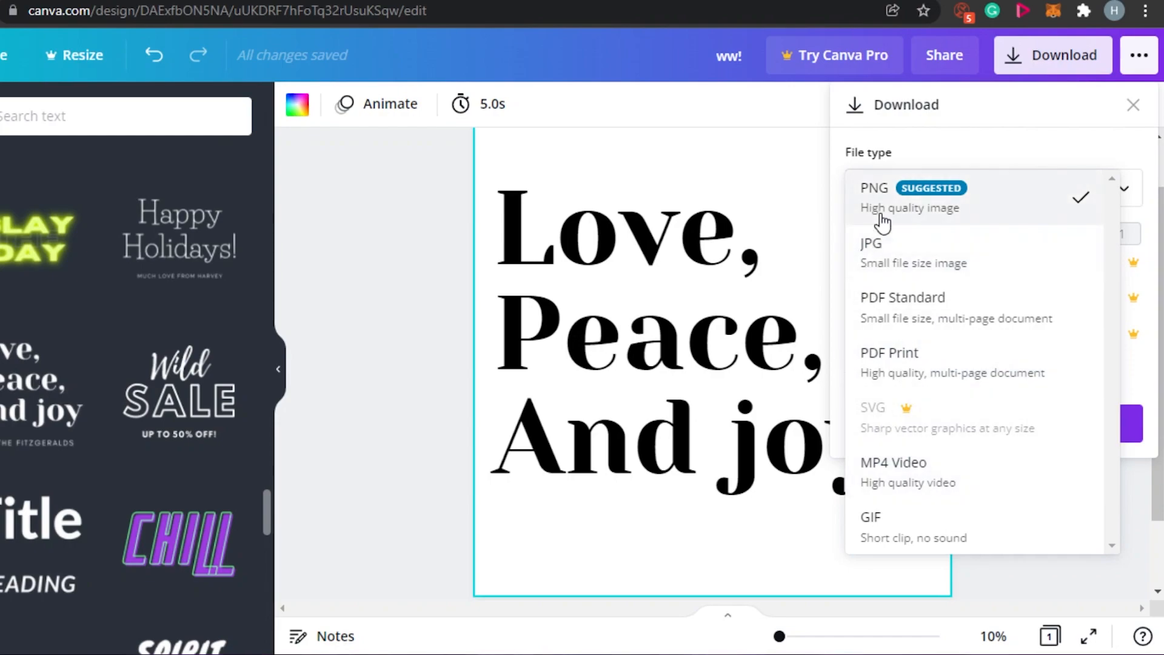
left_click(900, 211)
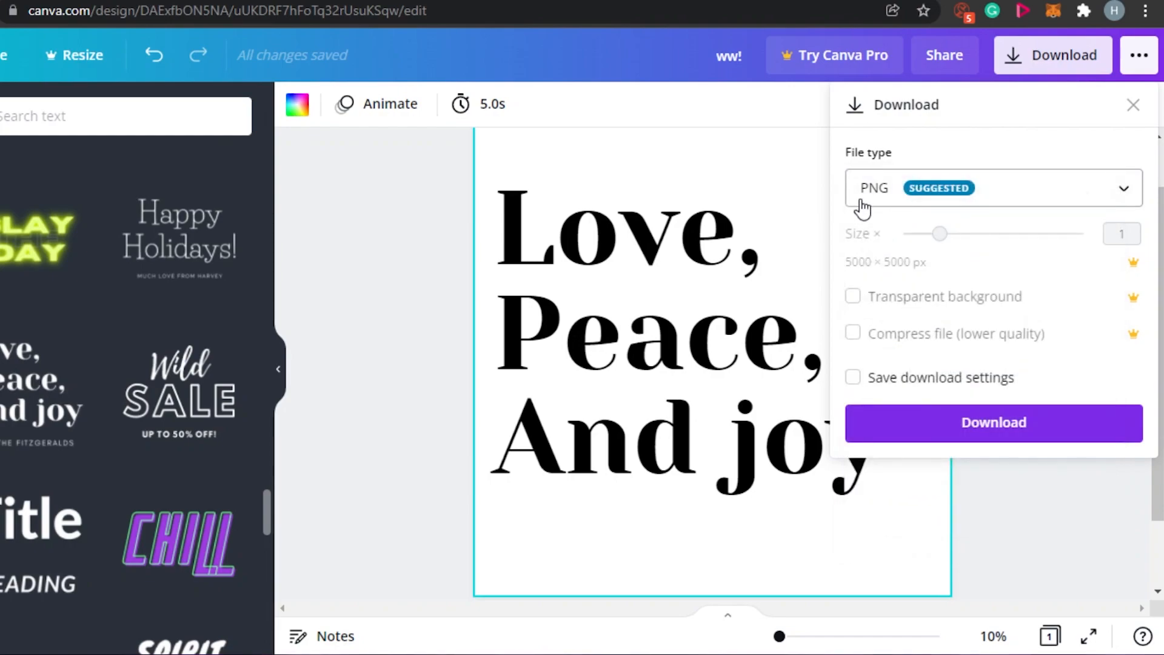
left_click(937, 433)
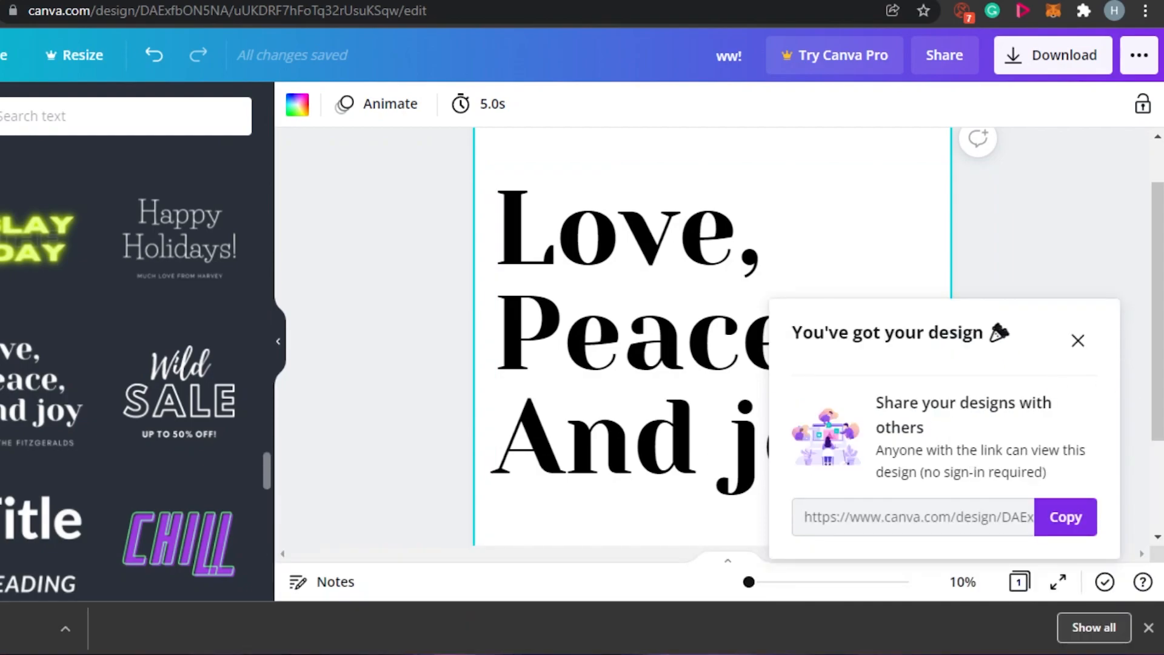
left_click(1090, 340)
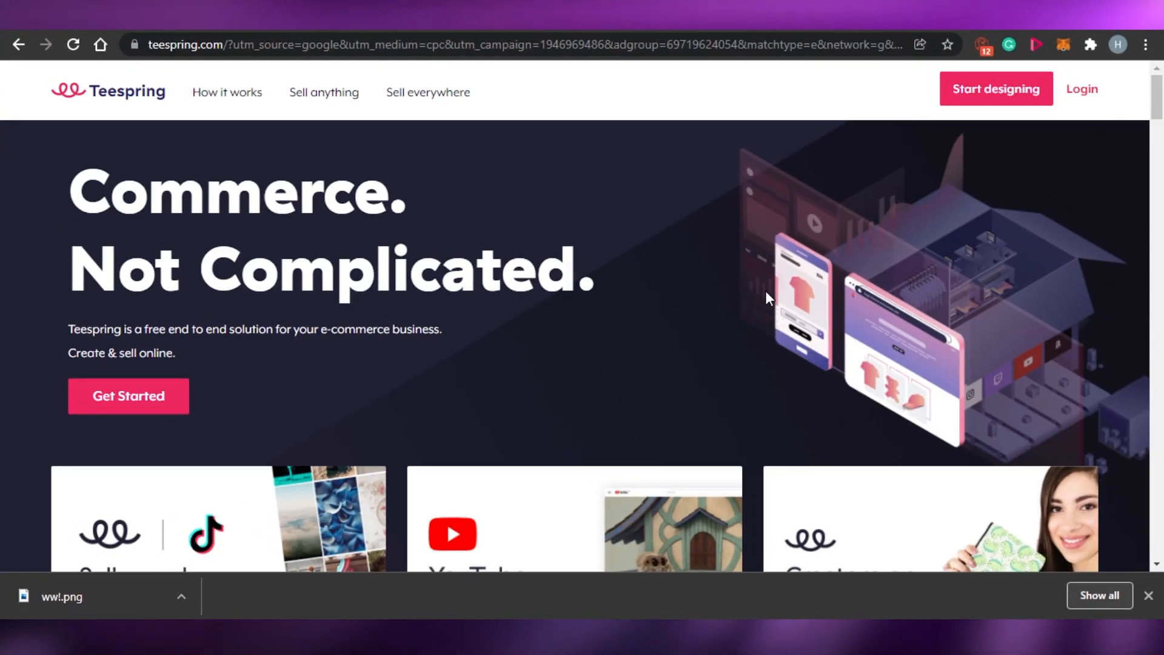
mouse_move(1157, 100)
left_mouse_down()
mouse_move(1158, 206)
mouse_move(1158, 91)
left_mouse_up()
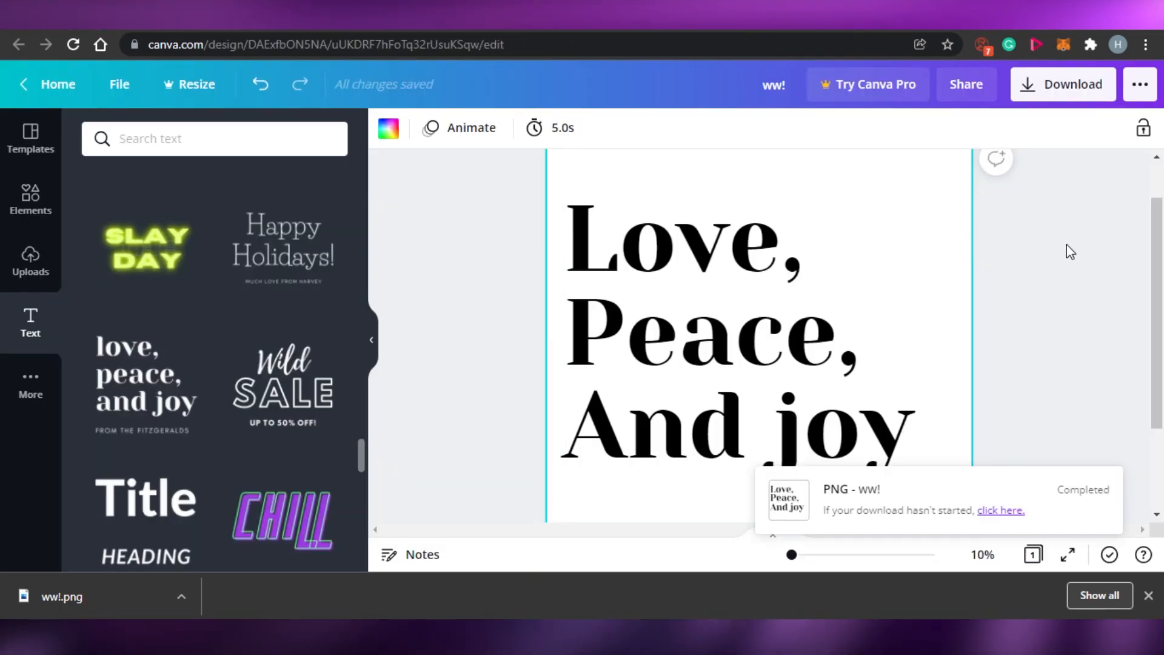
left_click_drag(1158, 268, 1161, 303)
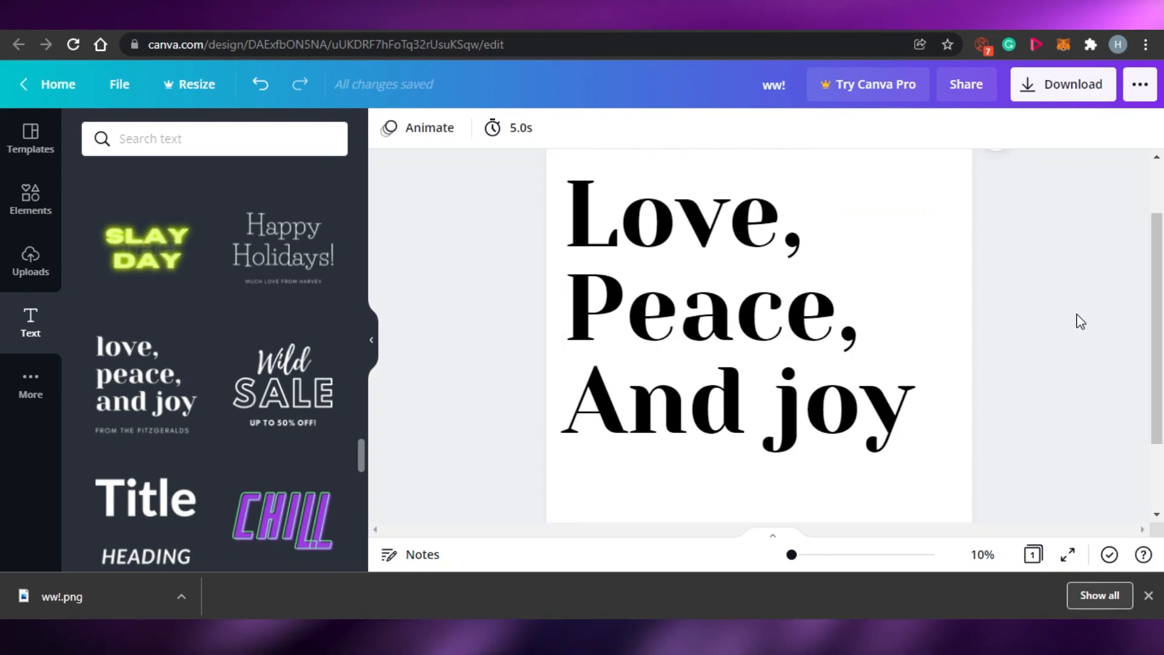
mouse_move(1162, 253)
left_mouse_down()
mouse_move(1163, 311)
mouse_move(1162, 204)
mouse_move(1163, 236)
left_mouse_up()
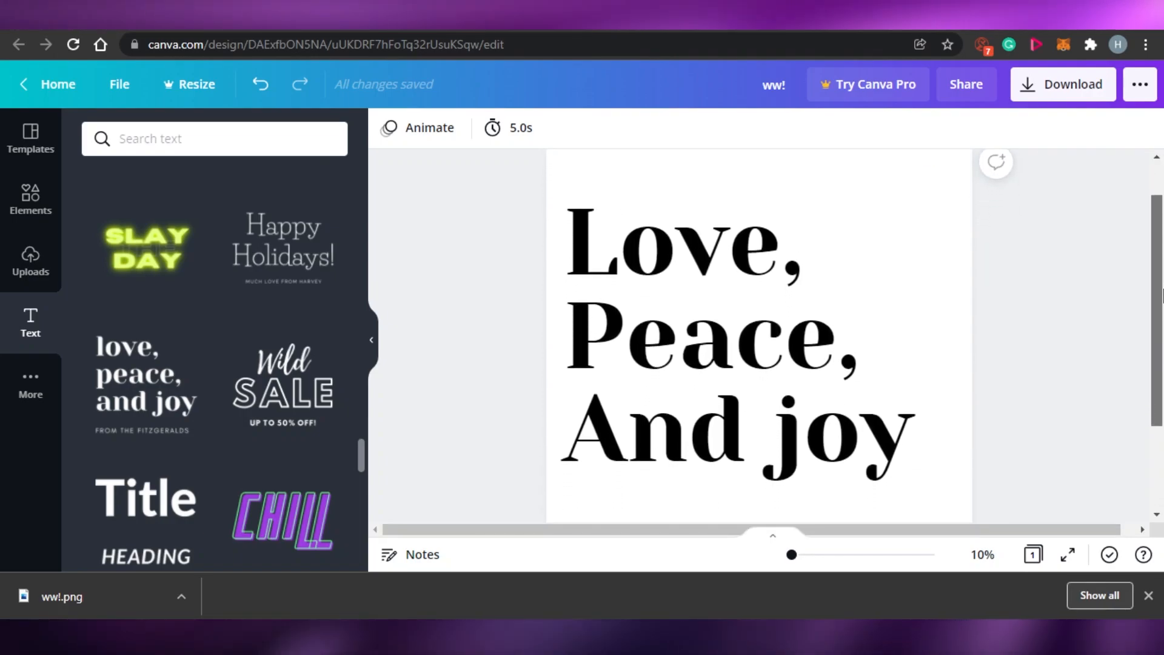